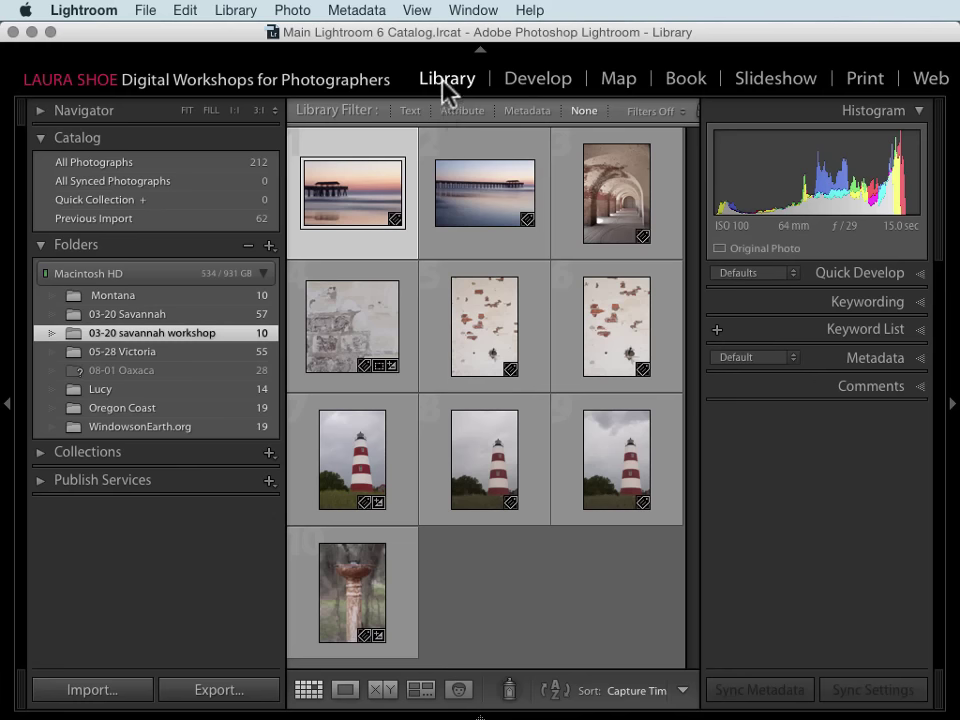
# Show parent folders for 03-20 savannah workshop, 2005 and Photos Go Here until Pictures appears
pyautogui.click(199, 335)
pyautogui.rightClick(136, 343)
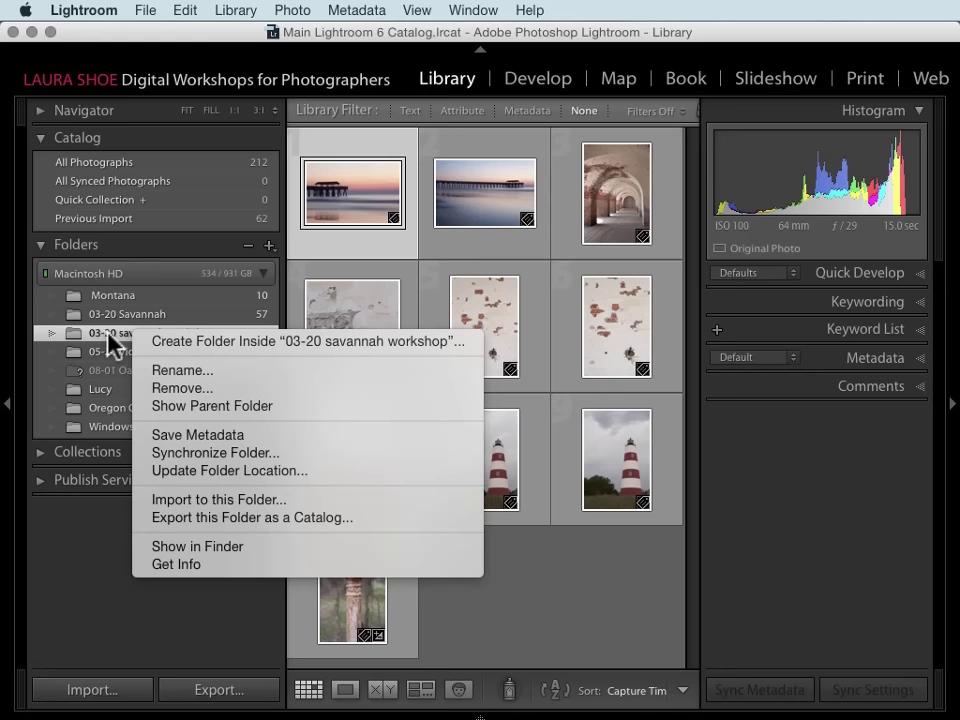
pyautogui.click(180, 406)
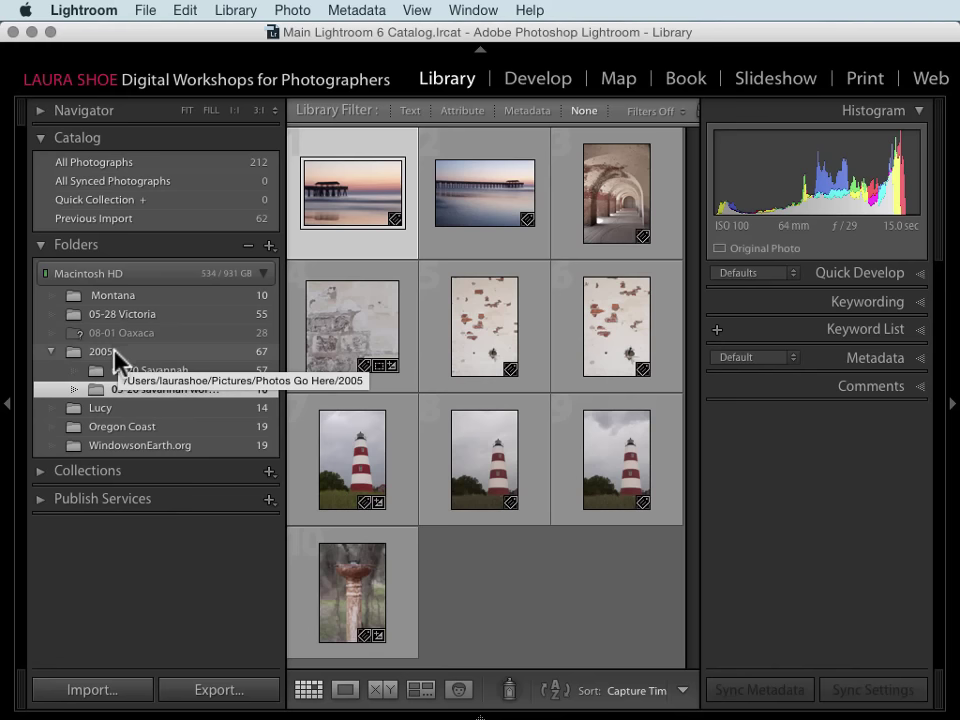
pyautogui.rightClick(115, 351)
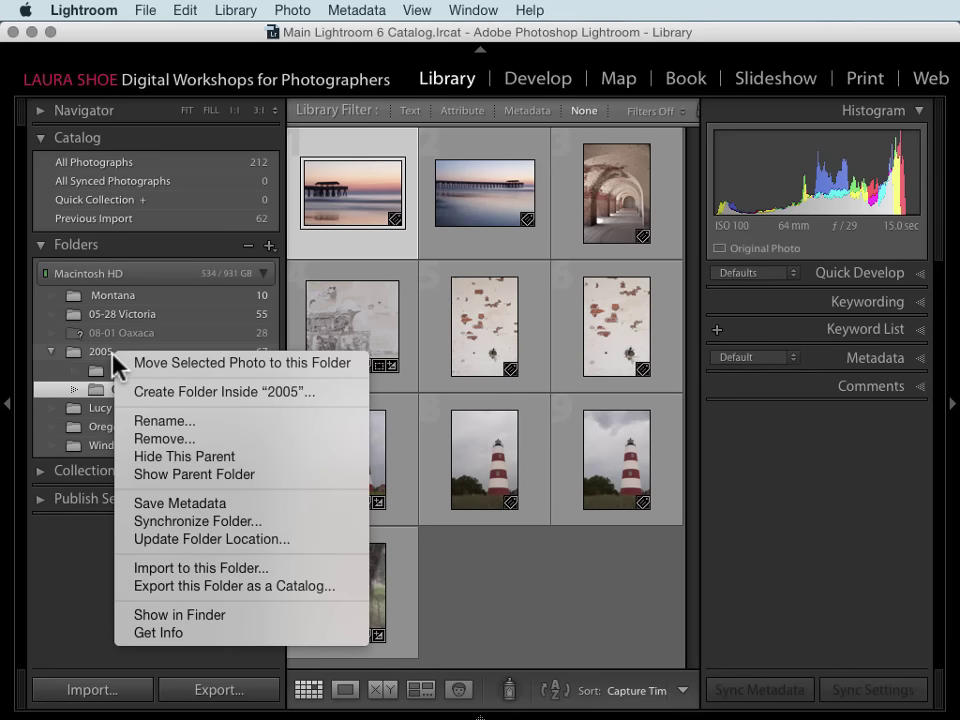
pyautogui.click(155, 475)
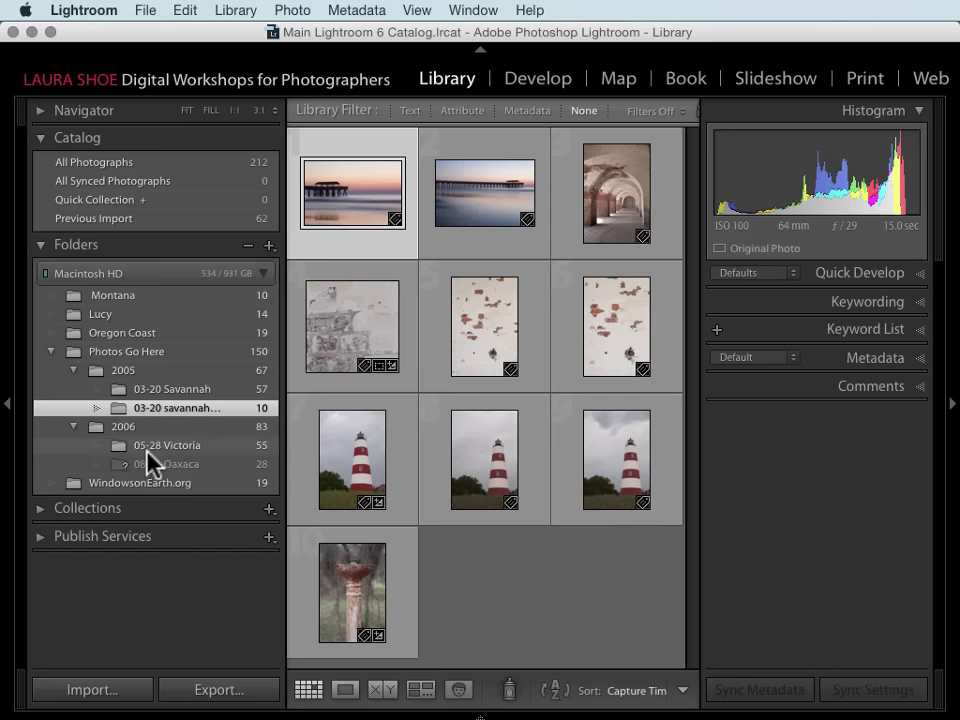
pyautogui.rightClick(117, 354)
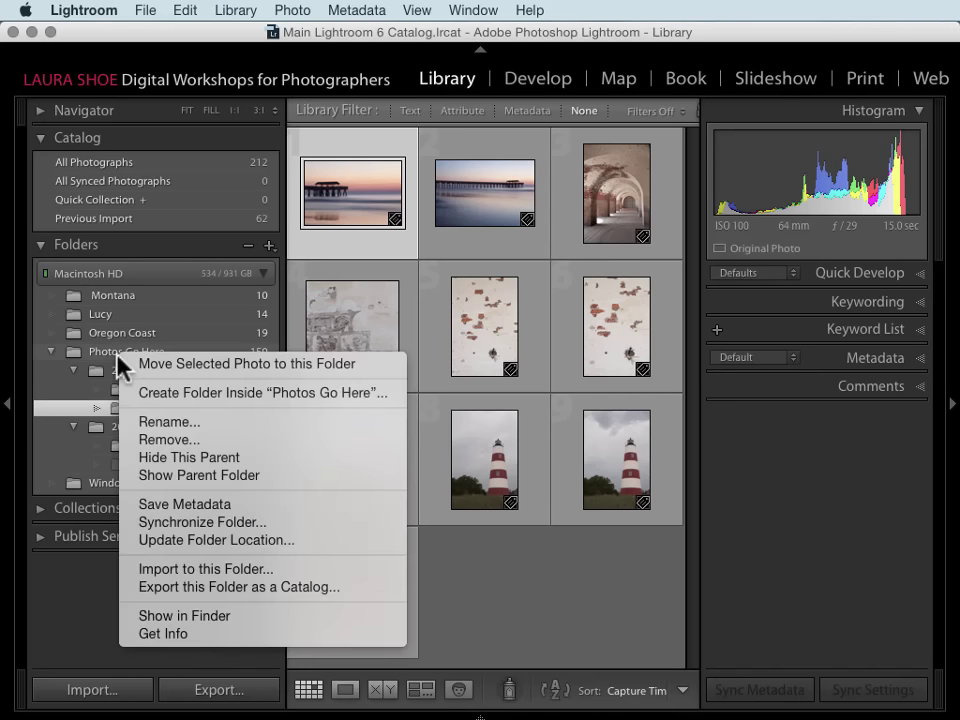
pyautogui.click(148, 477)
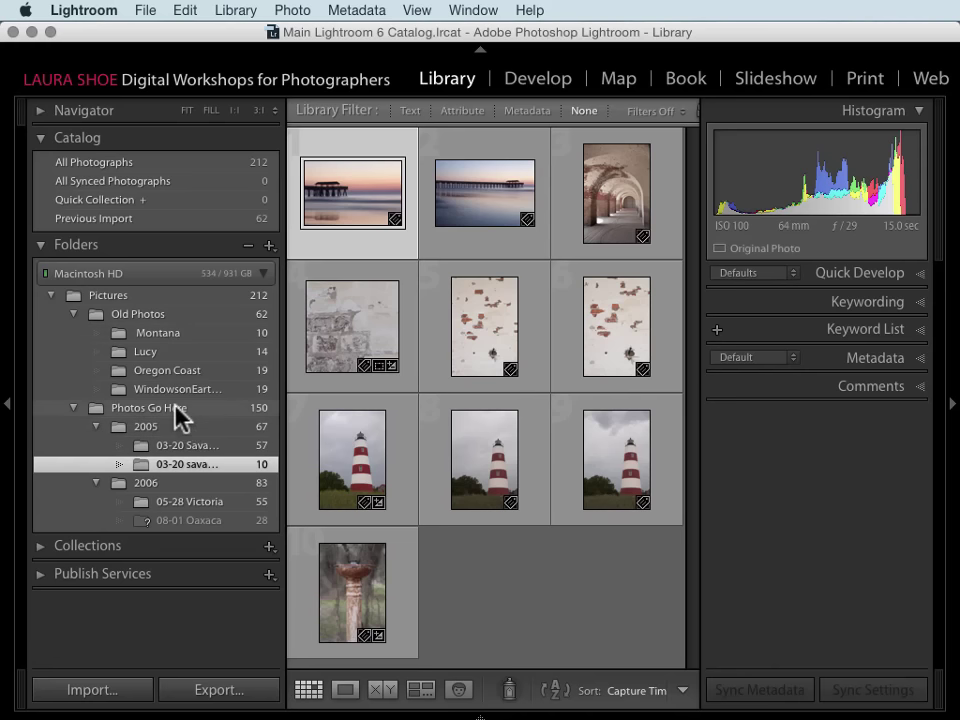
# Select the Montana folder and expand the Metadata panel to see its capture date
pyautogui.click(160, 333)
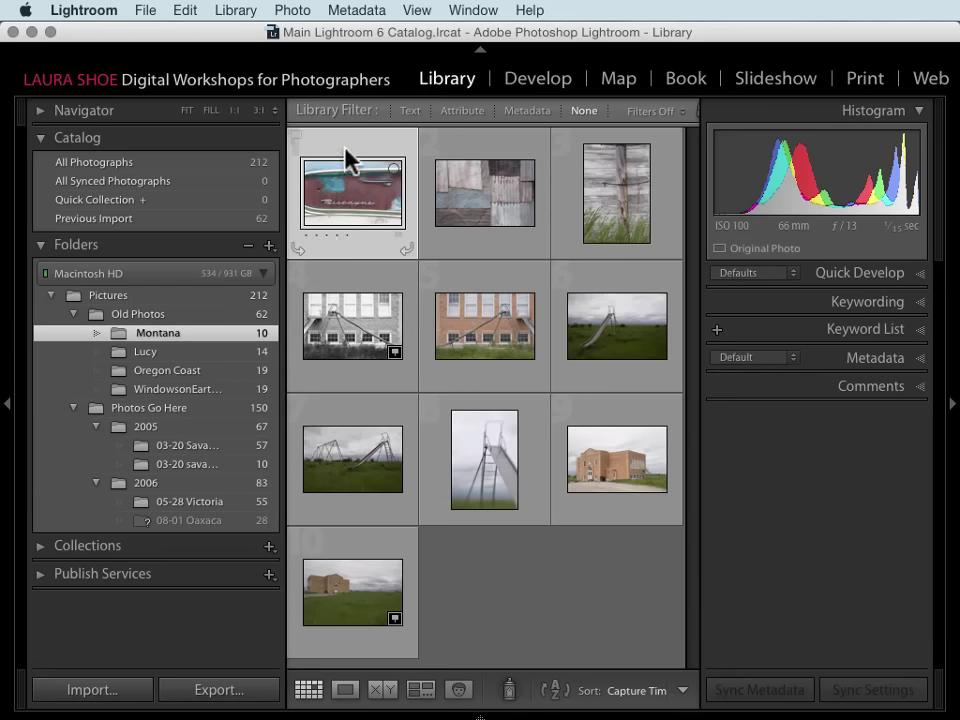
pyautogui.click(920, 358)
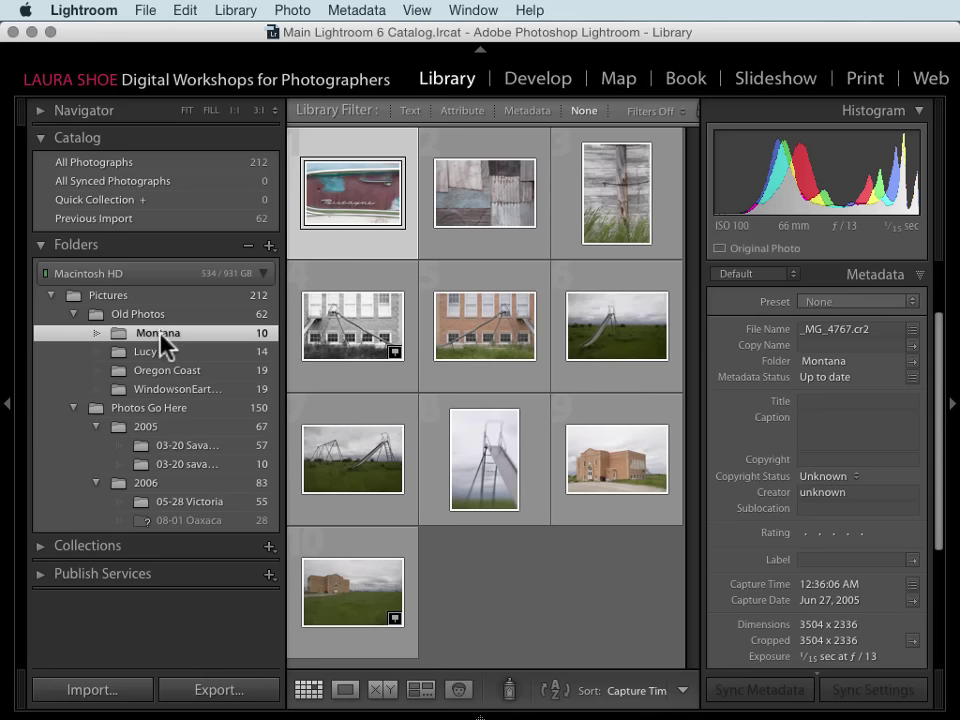
# Drag Montana onto the 2005 folder and confirm moving its files on disk
pyautogui.moveTo(166, 343); pyautogui.dragTo(200, 428)
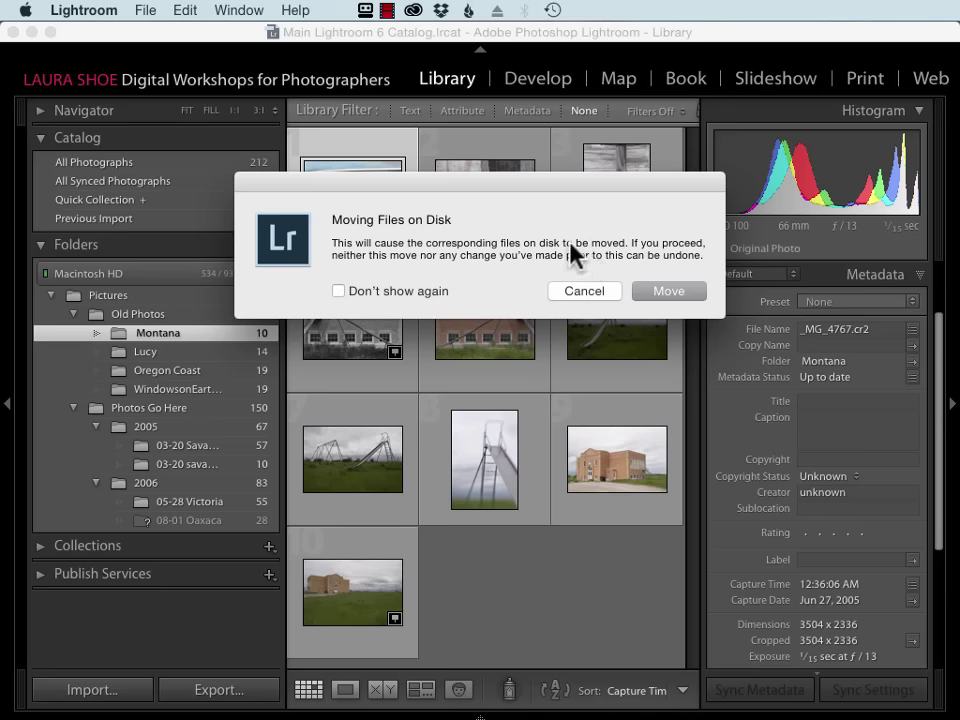
pyautogui.click(666, 292)
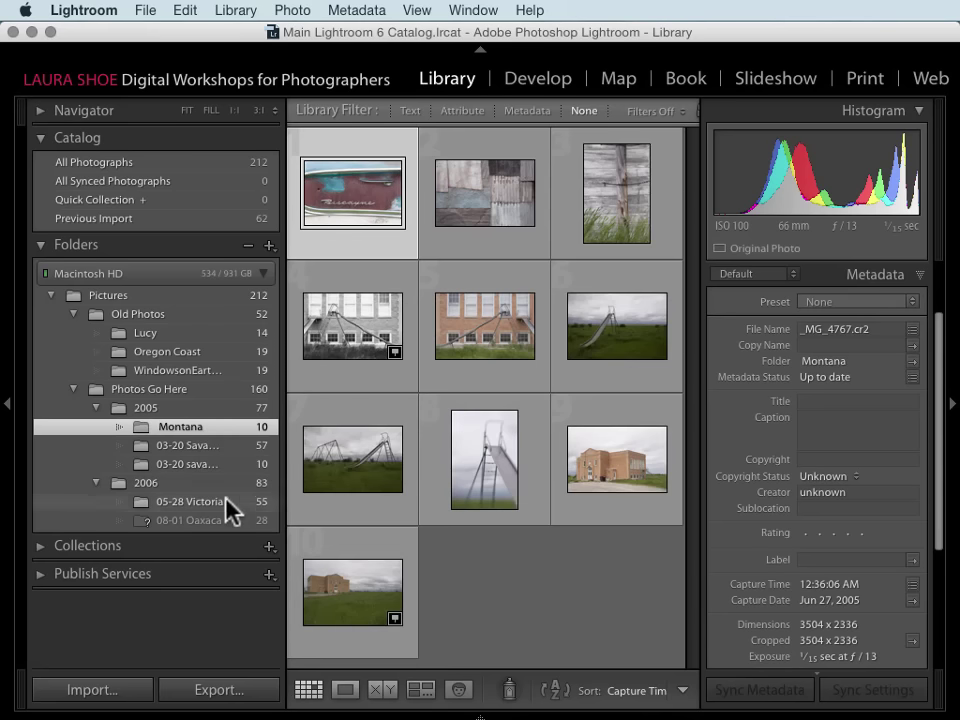
# Rename the Montana folder to '06-27 Montana'
pyautogui.rightClick(178, 430)
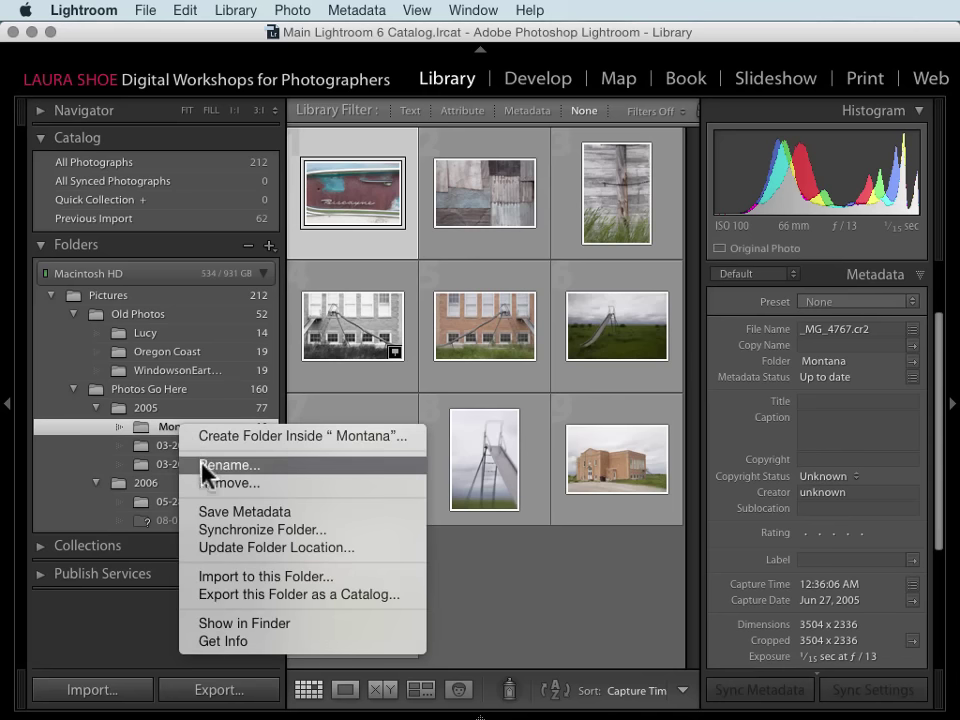
pyautogui.click(205, 466)
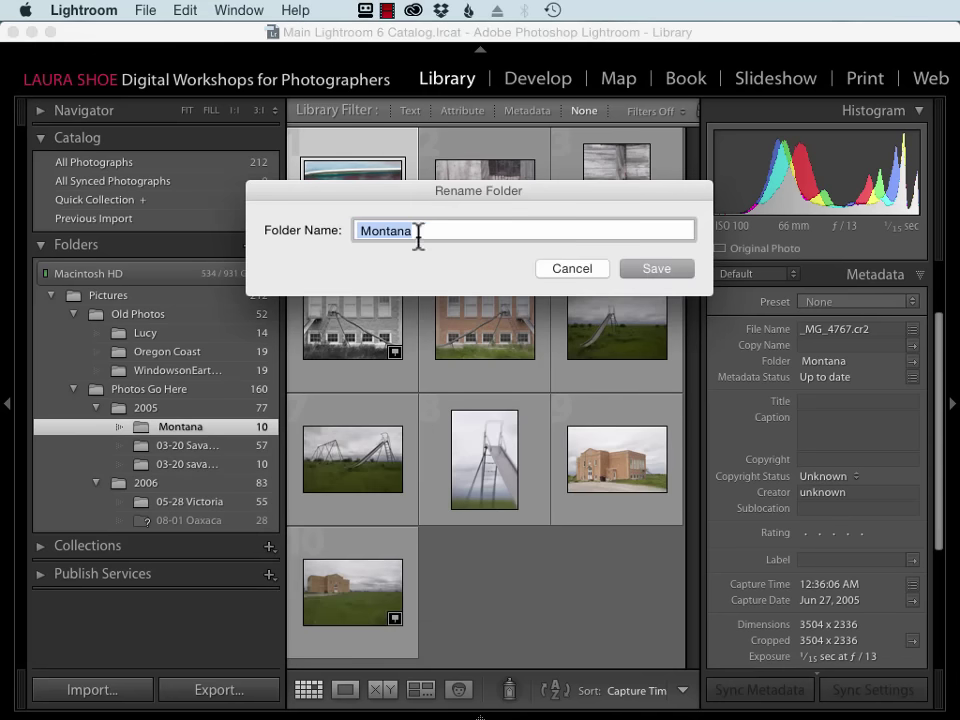
pyautogui.click(361, 231)
pyautogui.write('06-27')
pyautogui.click(653, 272)
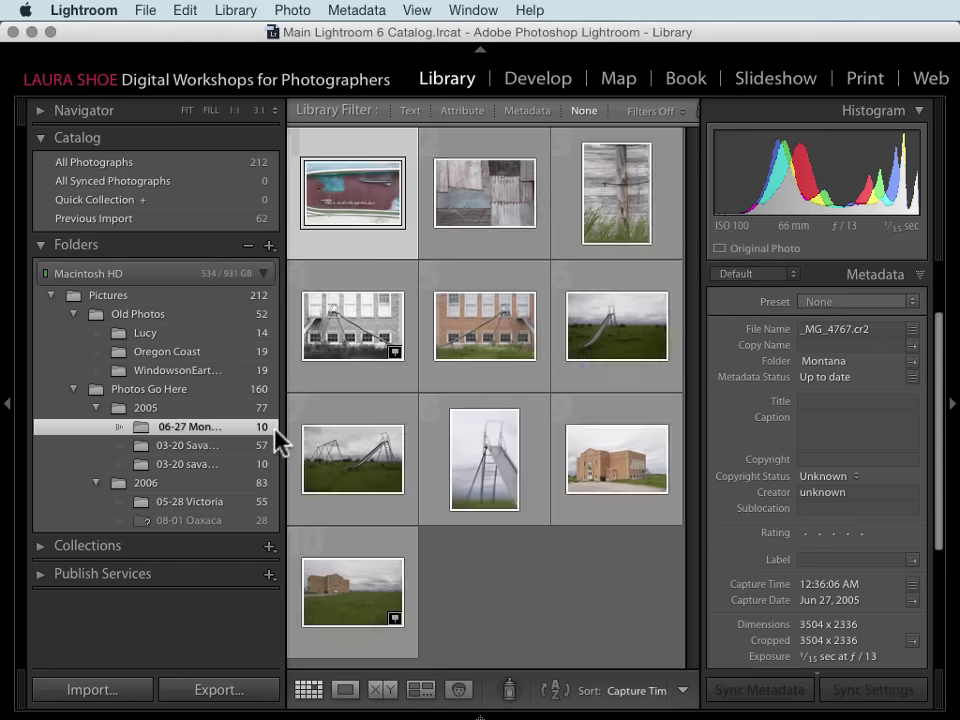
# Widen the Folders panel and select the Oregon Coast folder
pyautogui.moveTo(286, 429); pyautogui.dragTo(297, 429)
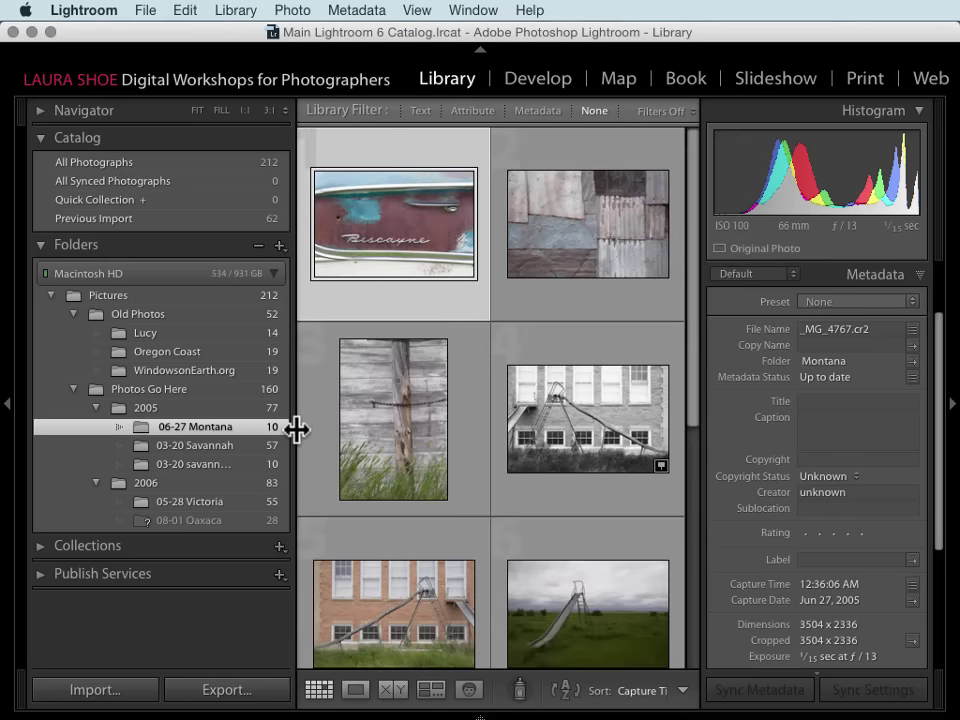
pyautogui.click(193, 356)
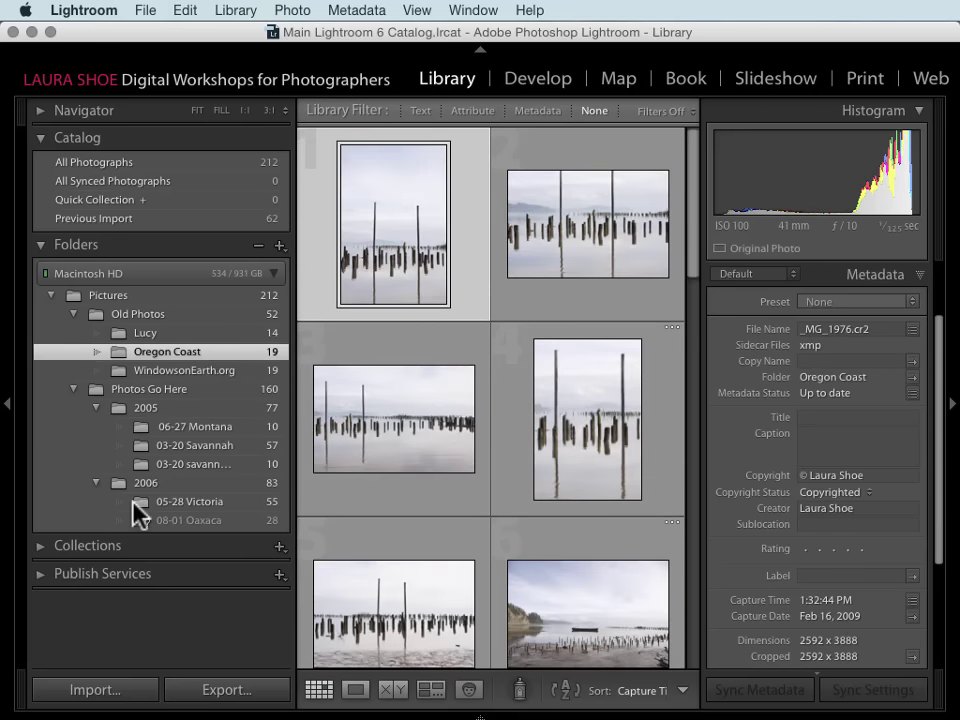
pyautogui.press('super+Tab')
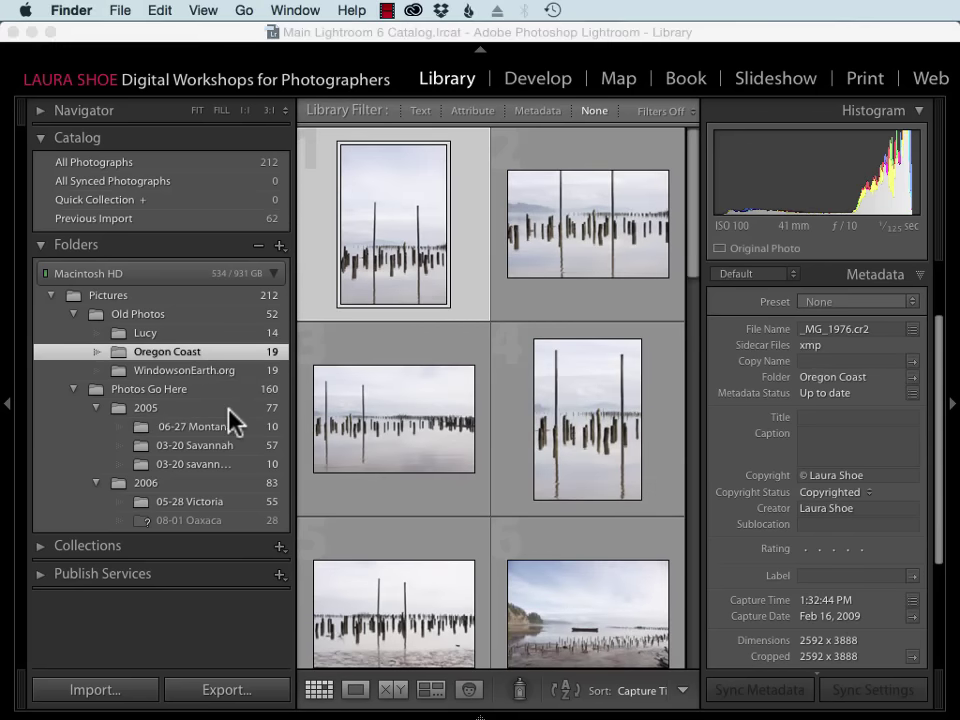
# Create a new folder named 2009 inside Photos Go Here
pyautogui.rightClick(167, 391)
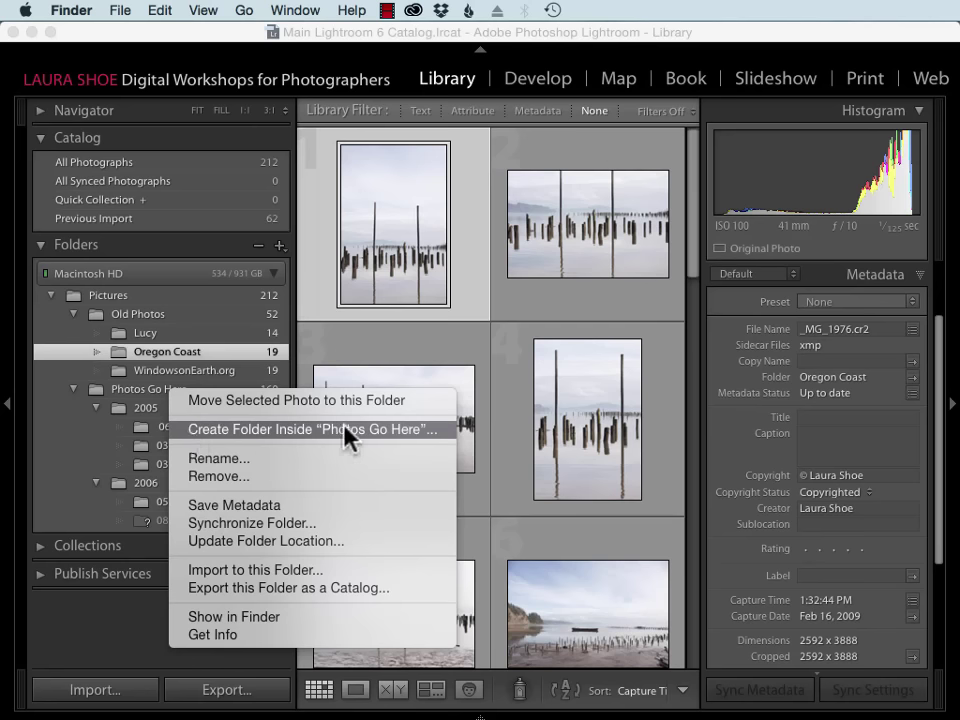
pyautogui.click(368, 437)
pyautogui.click(403, 212)
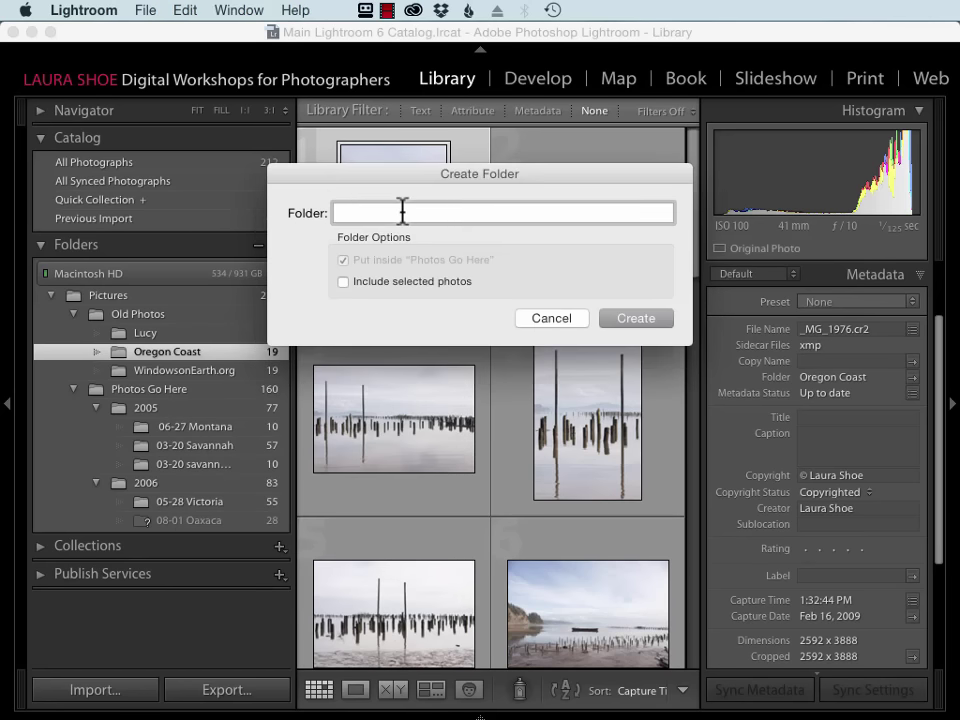
pyautogui.write('2009')
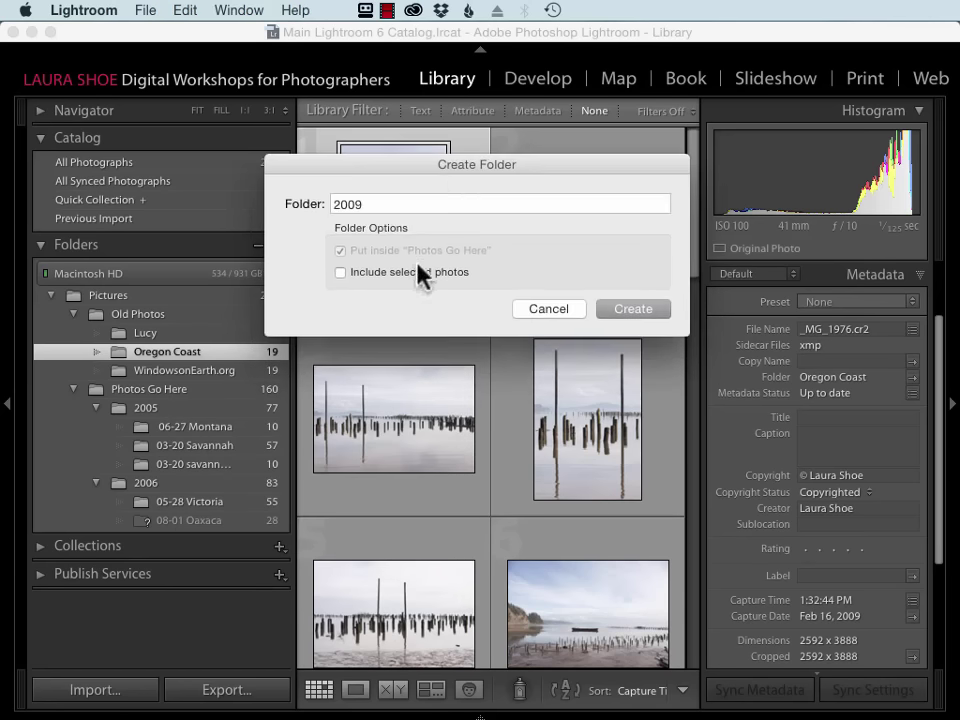
pyautogui.moveTo(455, 166); pyautogui.dragTo(480, 341)
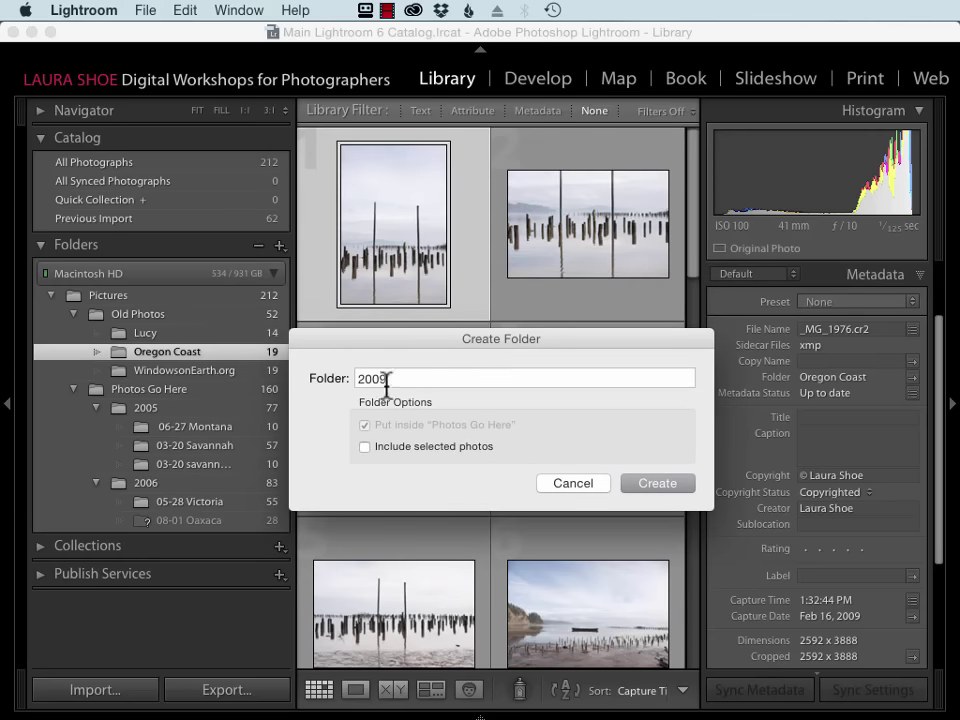
pyautogui.click(649, 489)
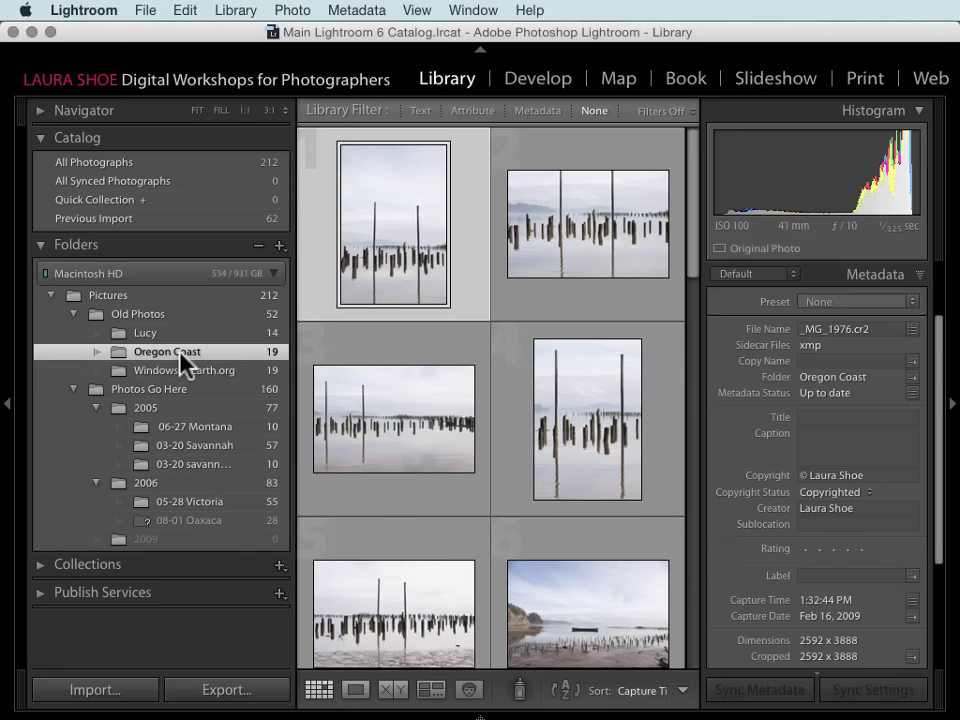
# Drag Oregon Coast onto the 2009 folder and confirm the move on disk
pyautogui.moveTo(185, 356); pyautogui.dragTo(181, 538)
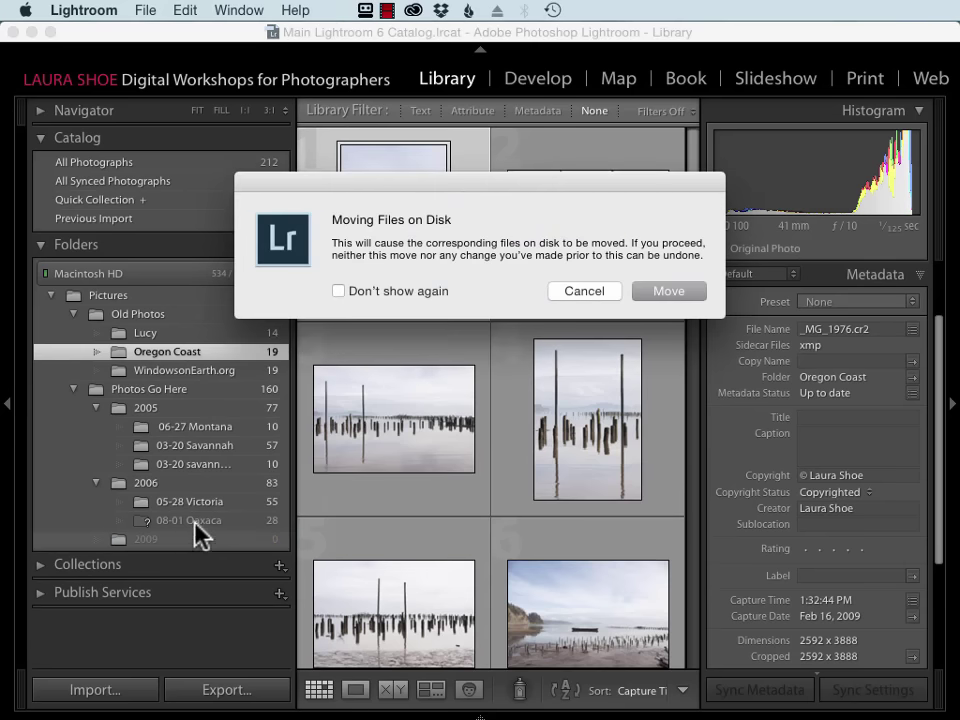
pyautogui.click(664, 291)
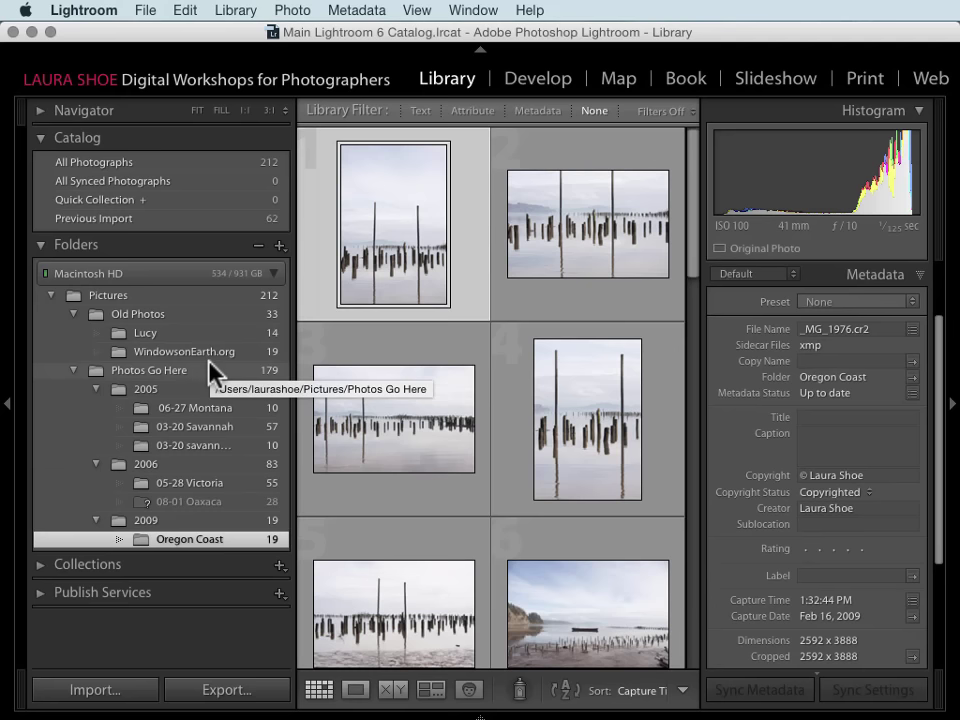
# Select the greyed-out 08-01 Oaxaca folder to view its missing photos
pyautogui.click(188, 503)
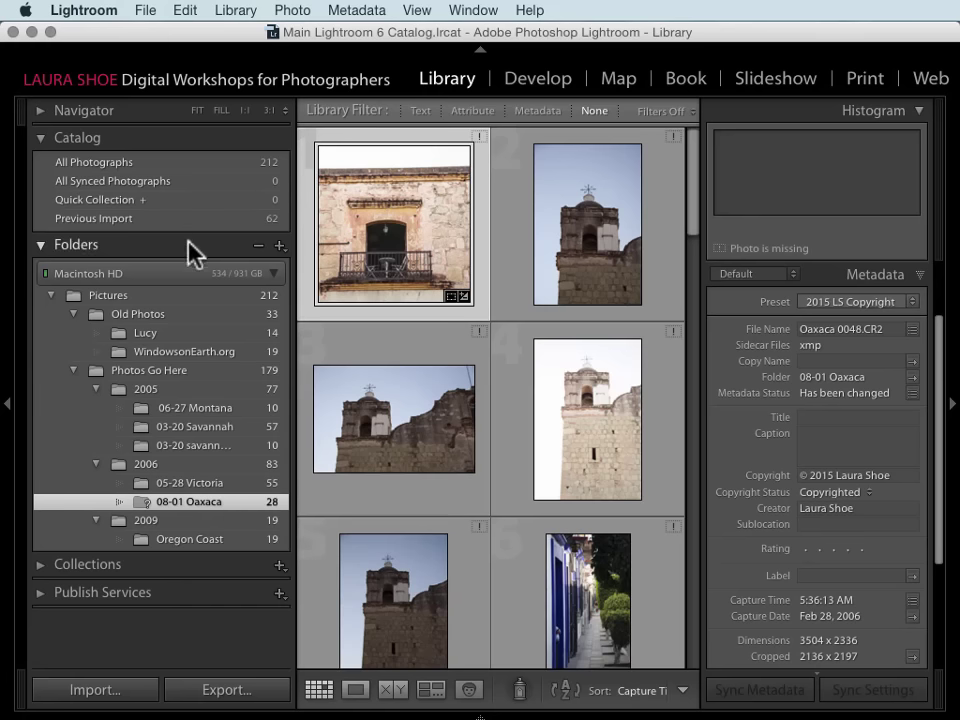
# Browse the Oregon Coast, 06-27 Montana and 03-20 Savannah folders' photos
pyautogui.click(190, 539)
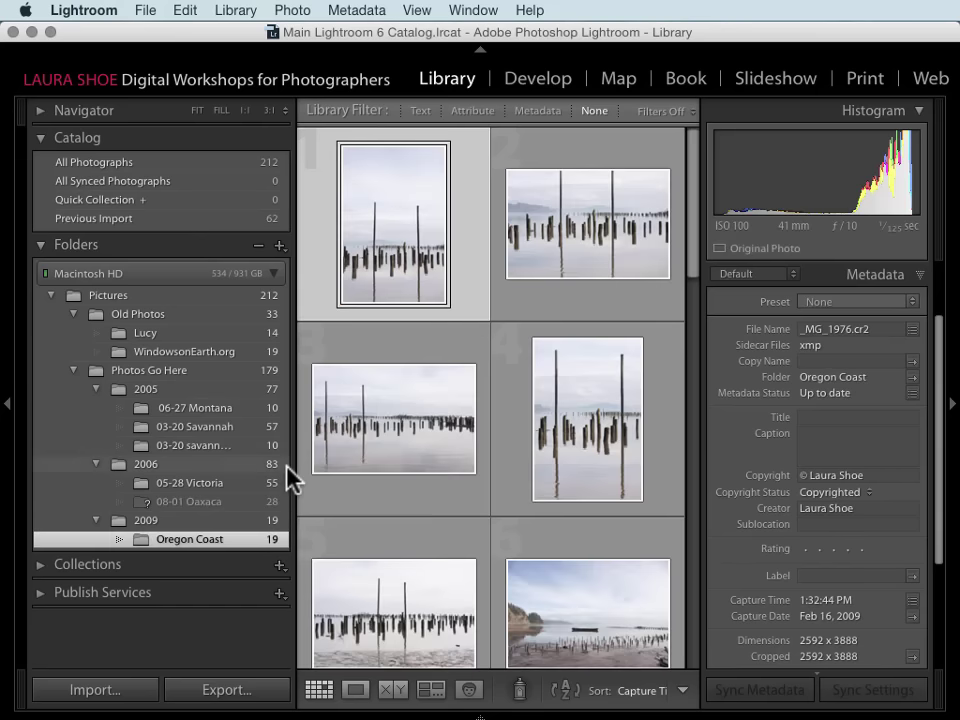
pyautogui.click(200, 409)
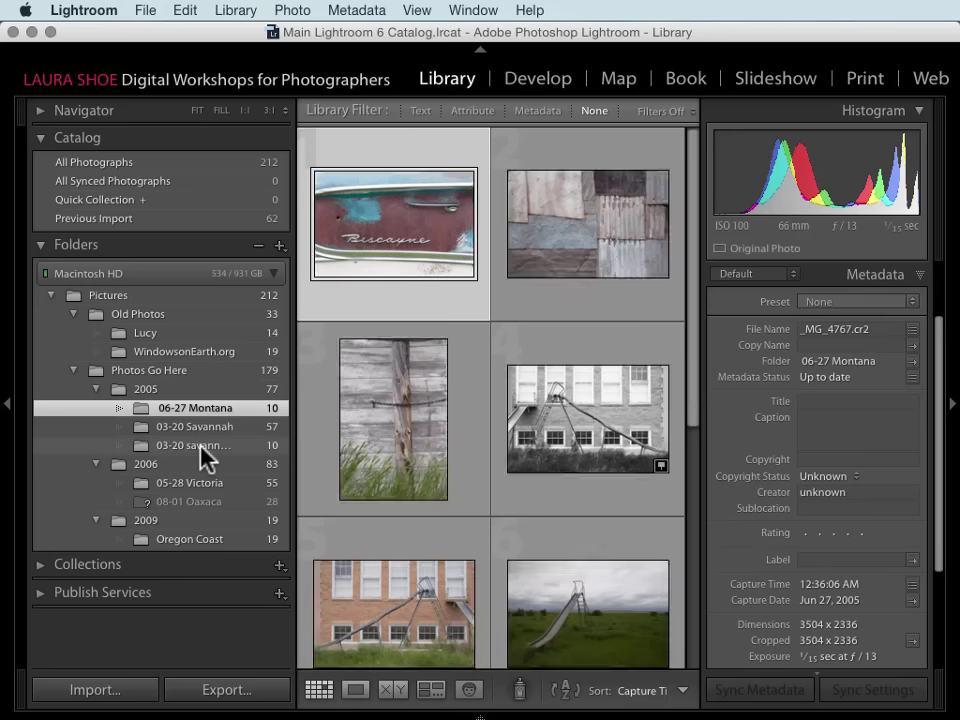
pyautogui.keyDown('shift'); pyautogui.click(200, 444); pyautogui.keyUp('shift')
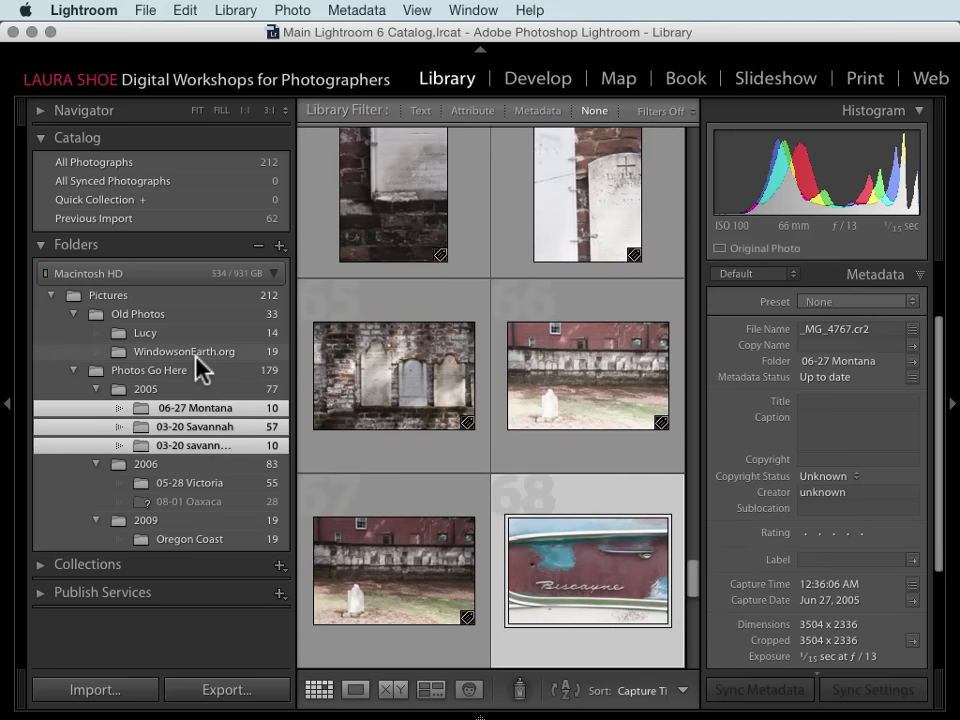
# Select Lucy and WindowsonEarth.org, drag them into Oregon Coast, and confirm the move
pyautogui.click(168, 333)
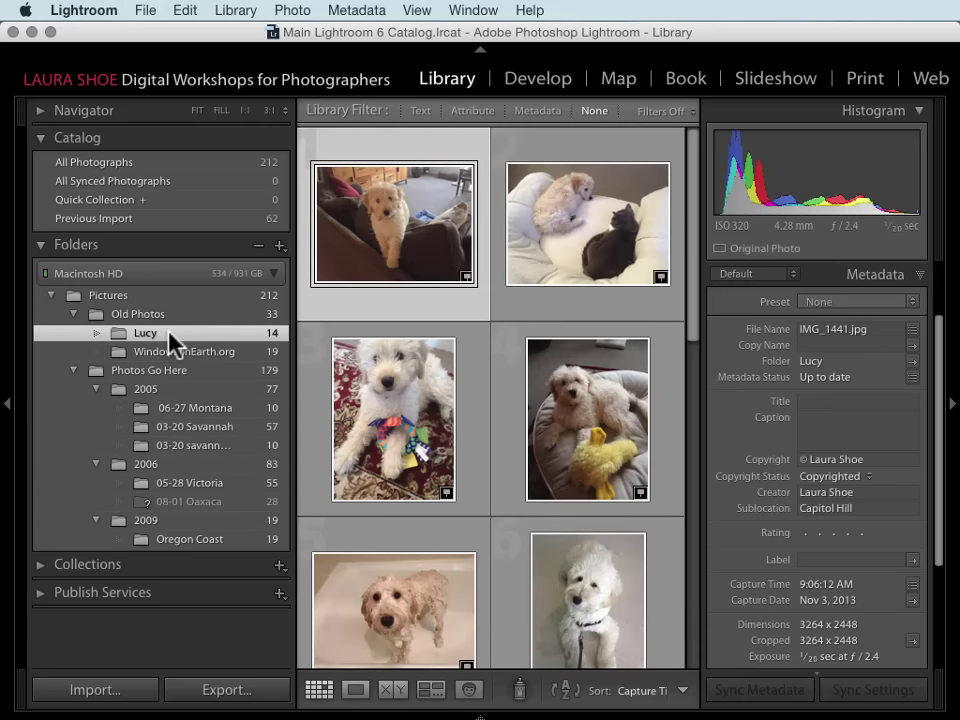
pyautogui.keyDown('super'); pyautogui.click(189, 408); pyautogui.keyUp('super')
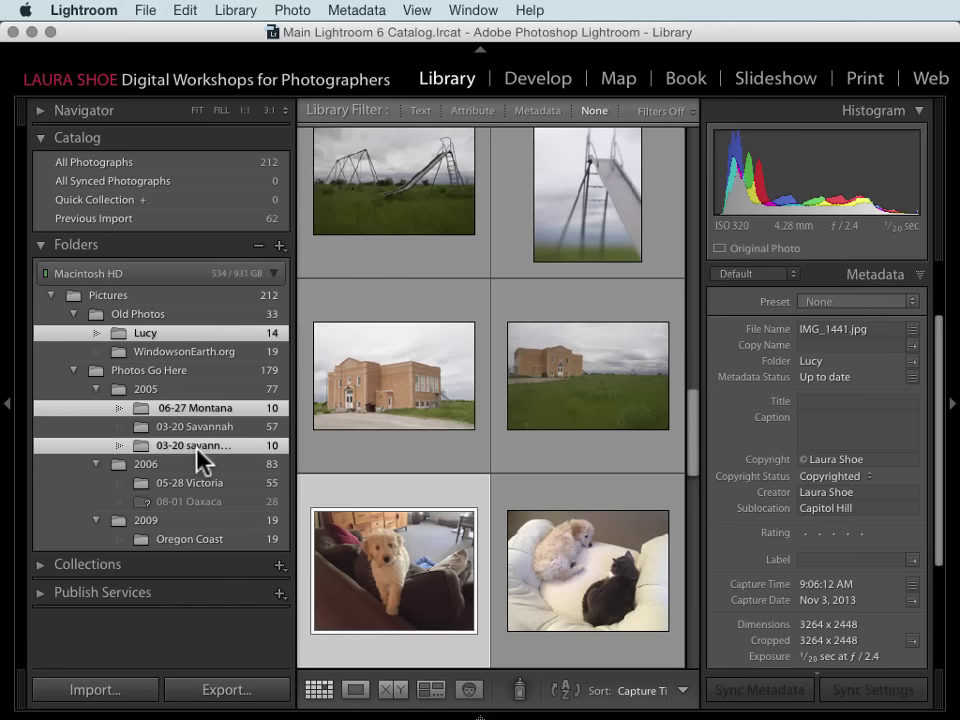
pyautogui.click(198, 336)
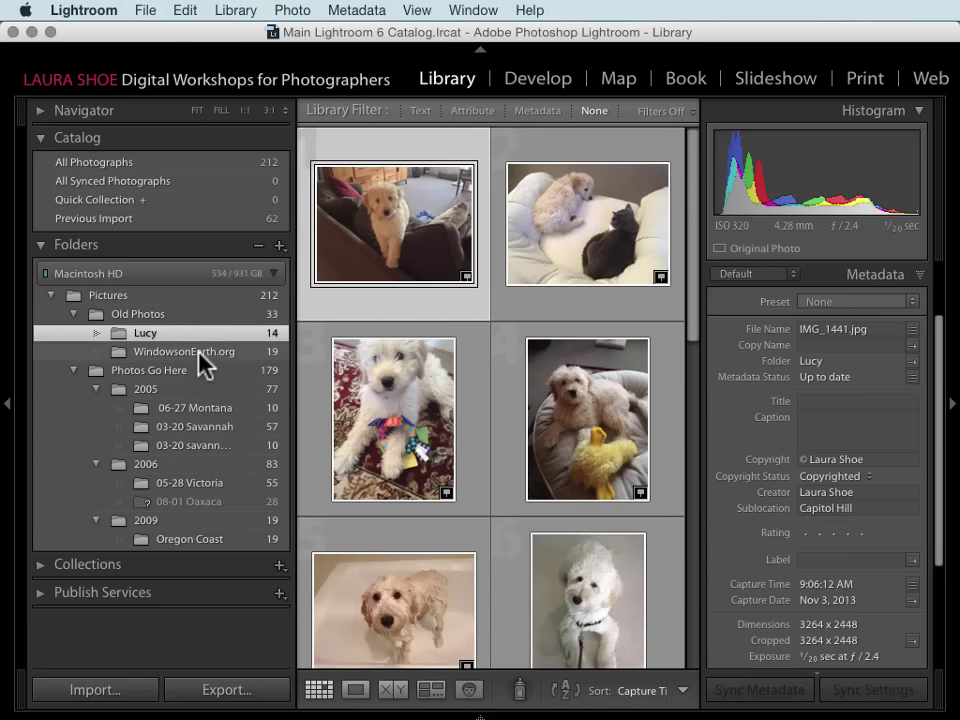
pyautogui.keyDown('super'); pyautogui.click(199, 350); pyautogui.keyUp('super')
pyautogui.moveTo(205, 350); pyautogui.dragTo(206, 546)
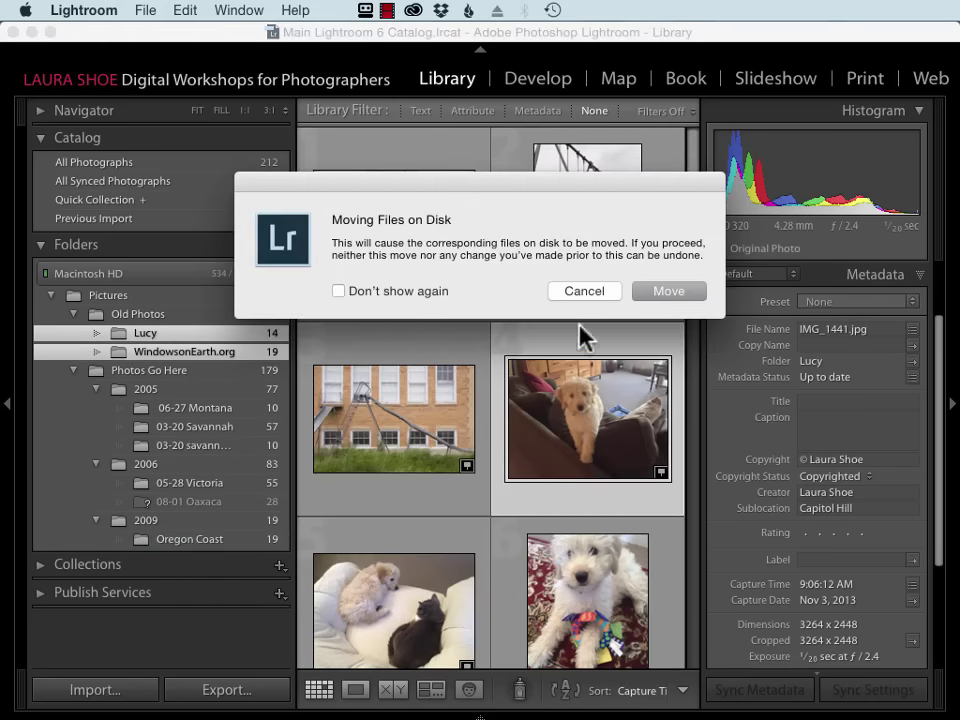
pyautogui.click(660, 294)
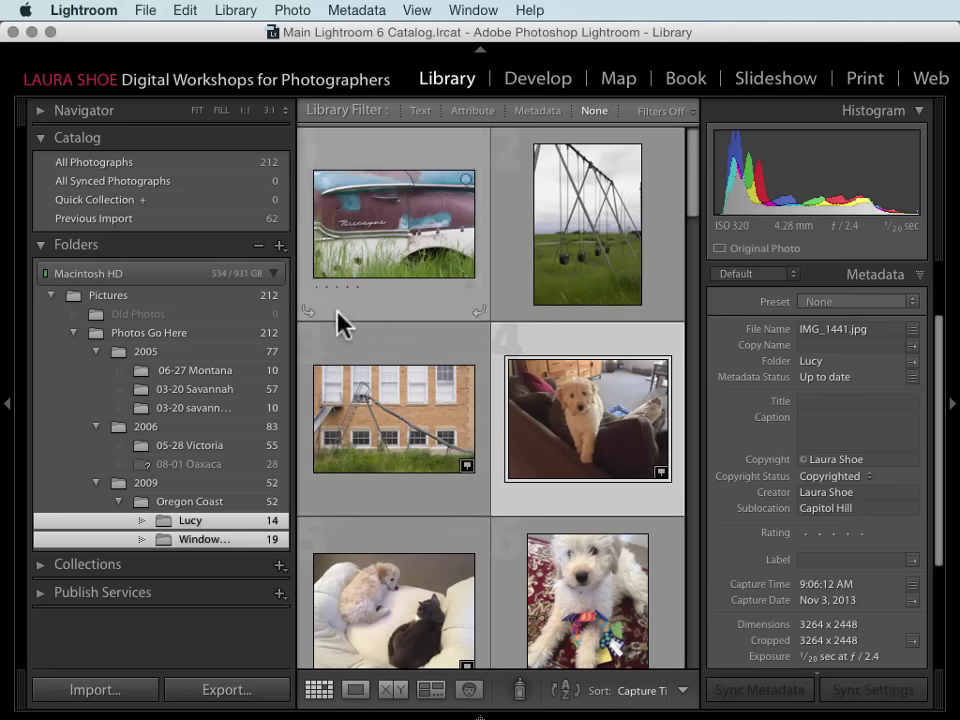
# Select Old Photos, reveal it in Finder to confirm it's empty, then close Finder
pyautogui.click(176, 316)
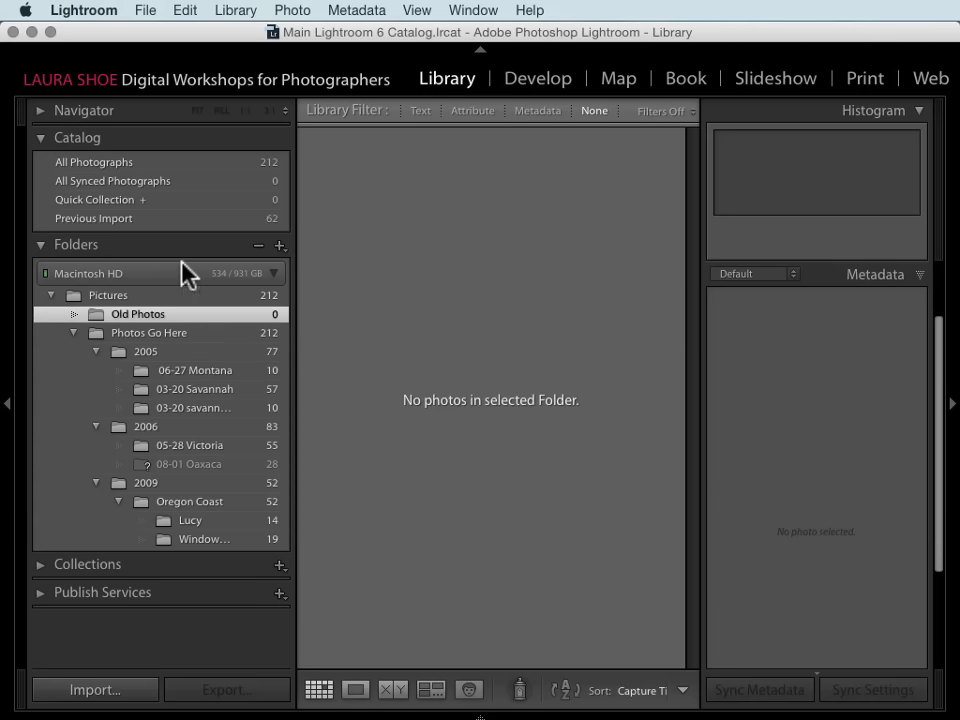
pyautogui.rightClick(166, 326)
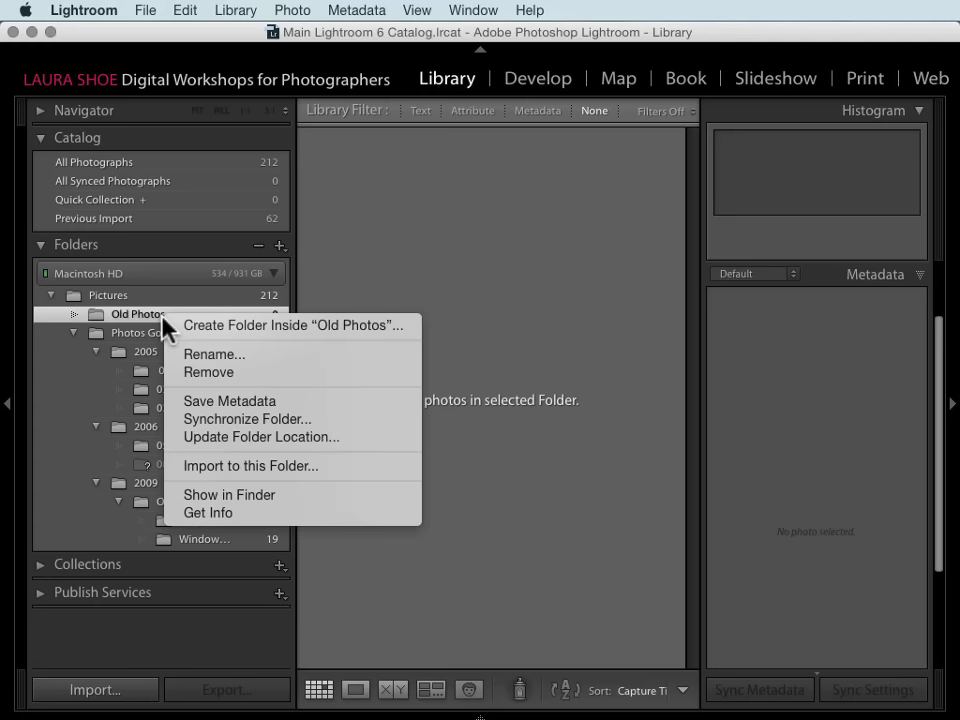
pyautogui.click(271, 497)
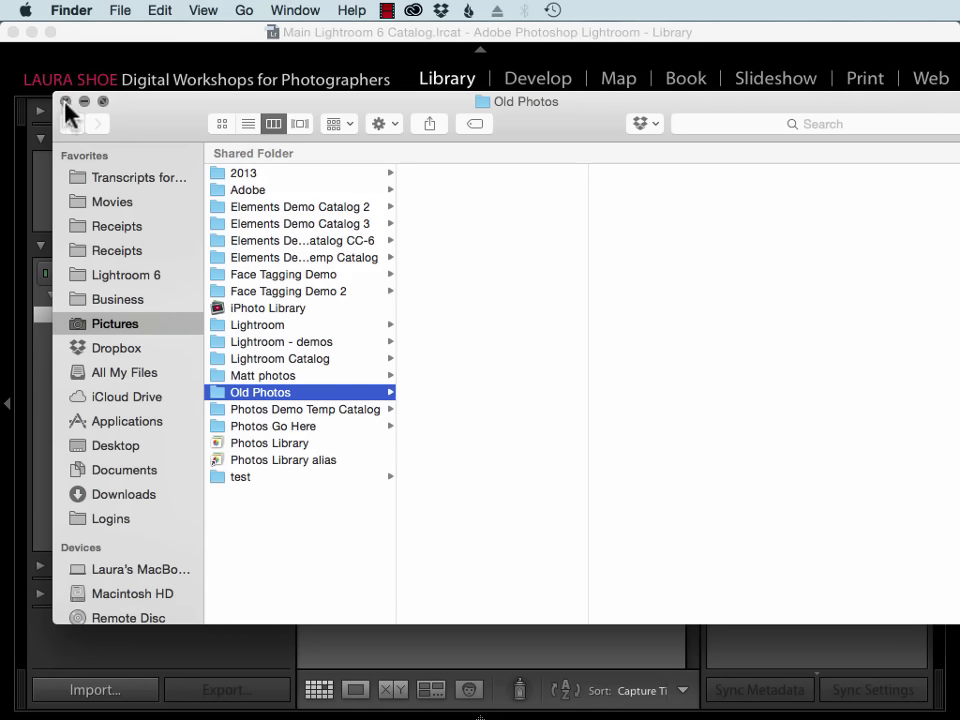
pyautogui.click(65, 101)
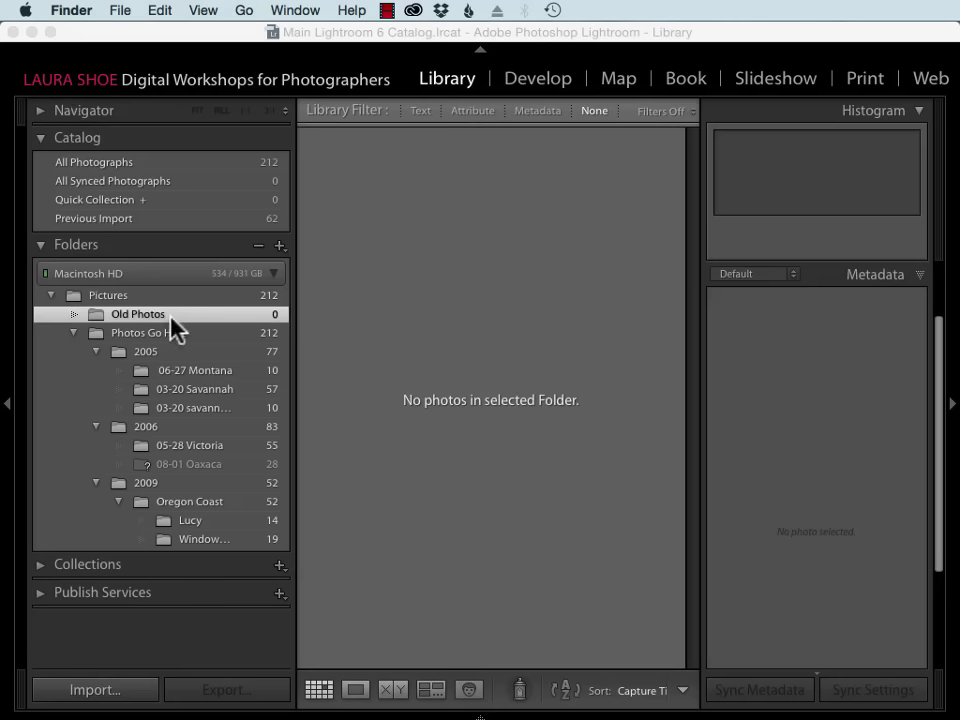
# Bring up the Old Photos folder's context menu to remove it
pyautogui.rightClick(171, 318)
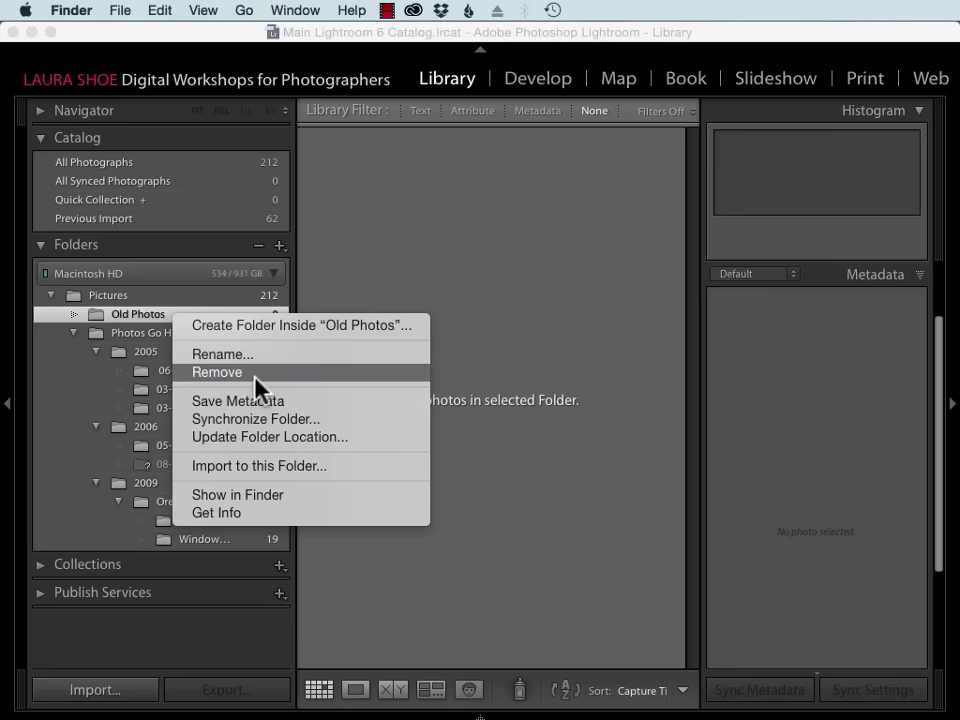
# Remove Old Photos from the catalog, then move the swing-set photo from WindowsonEarth.org into 06-27 Montana
pyautogui.click(255, 375)
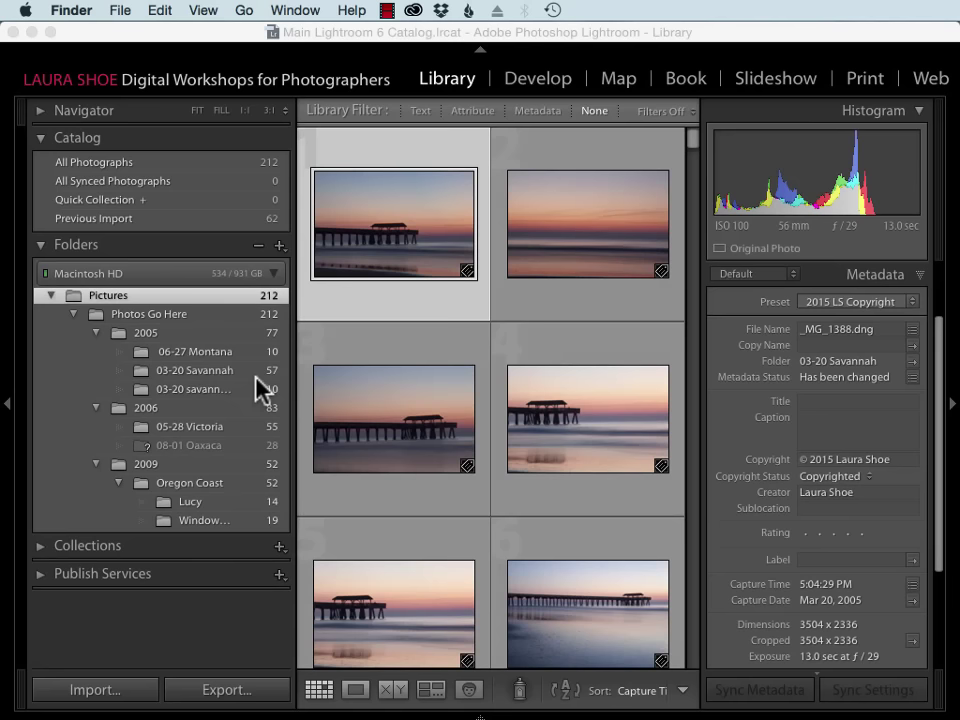
pyautogui.click(215, 520)
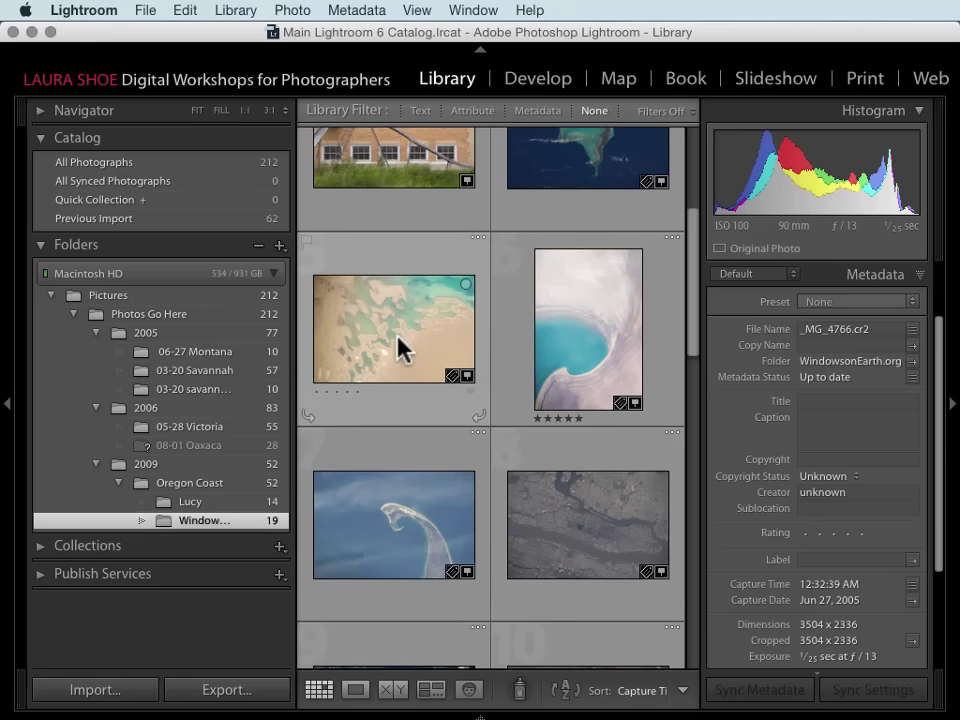
pyautogui.moveTo(697, 360); pyautogui.dragTo(693, 268)
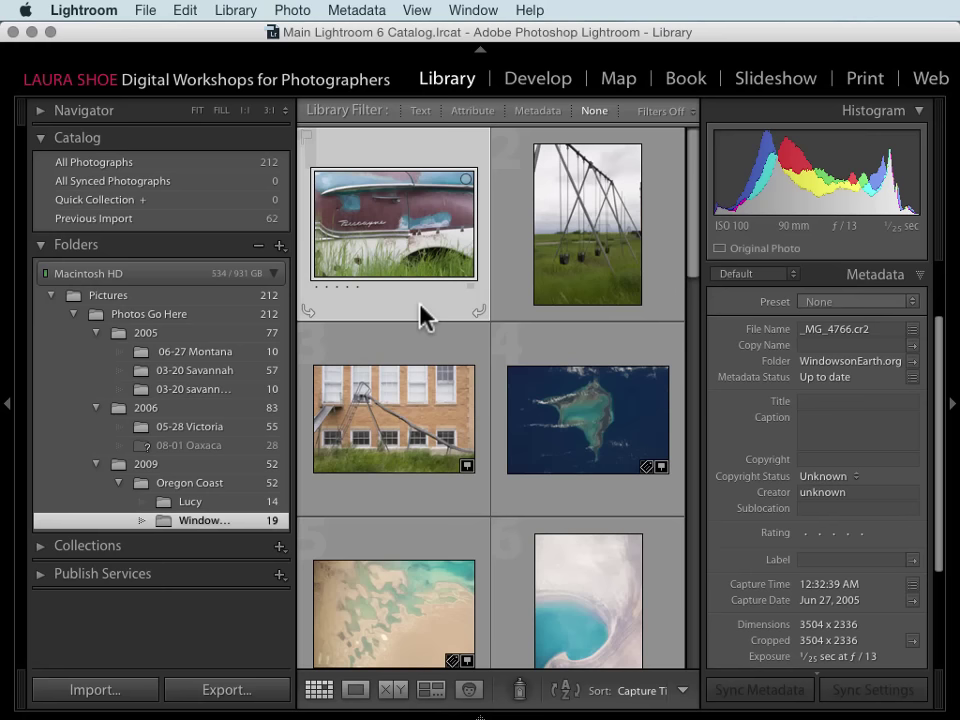
pyautogui.click(510, 222)
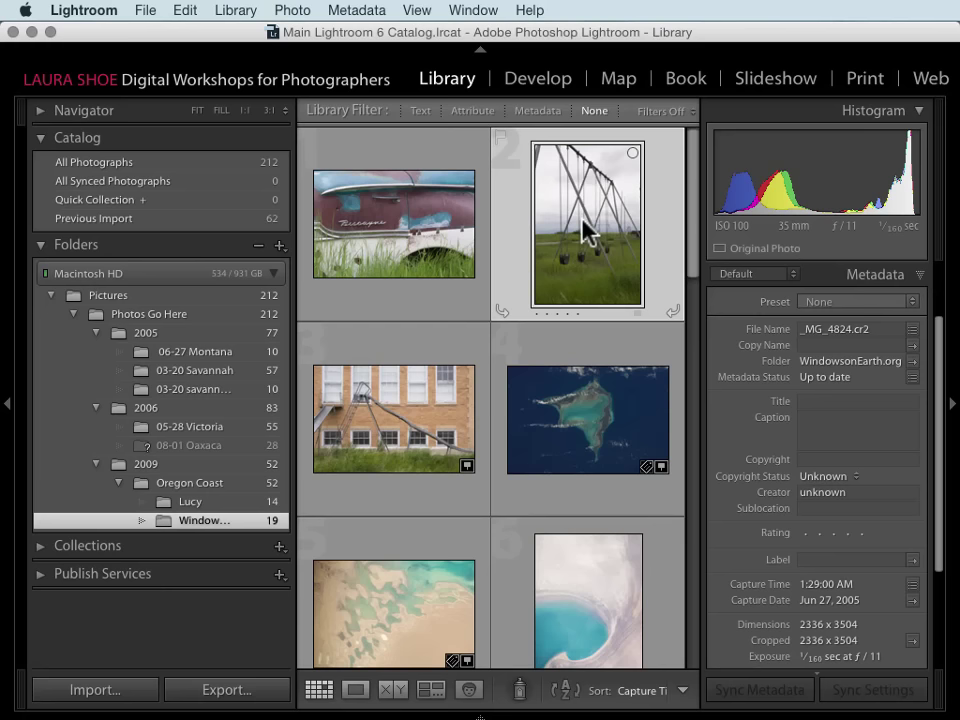
pyautogui.moveTo(583, 232); pyautogui.dragTo(207, 358)
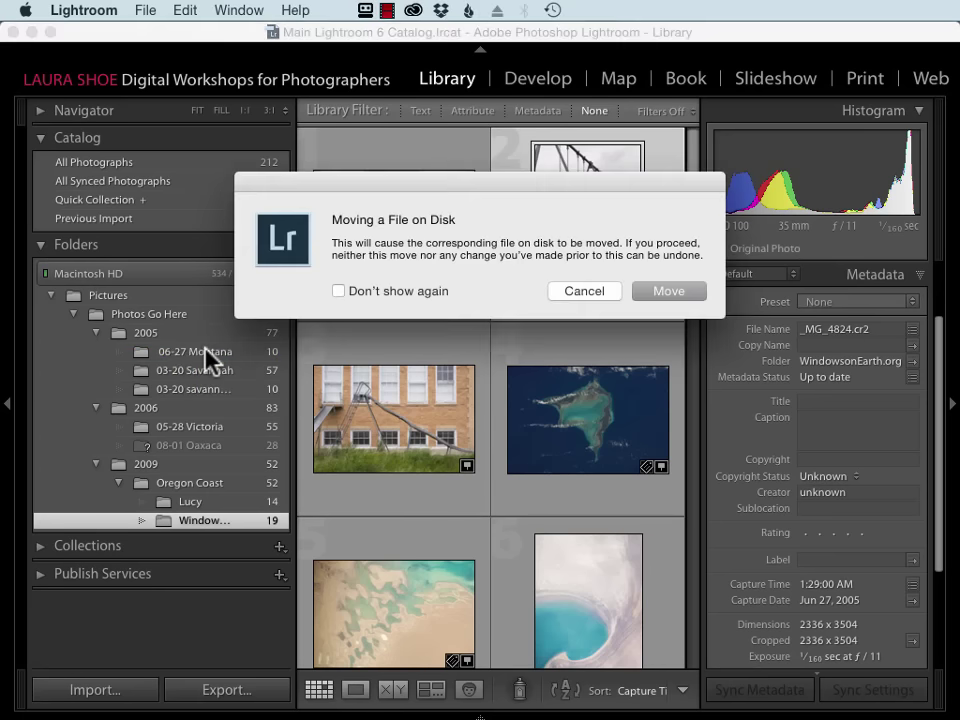
pyautogui.click(675, 292)
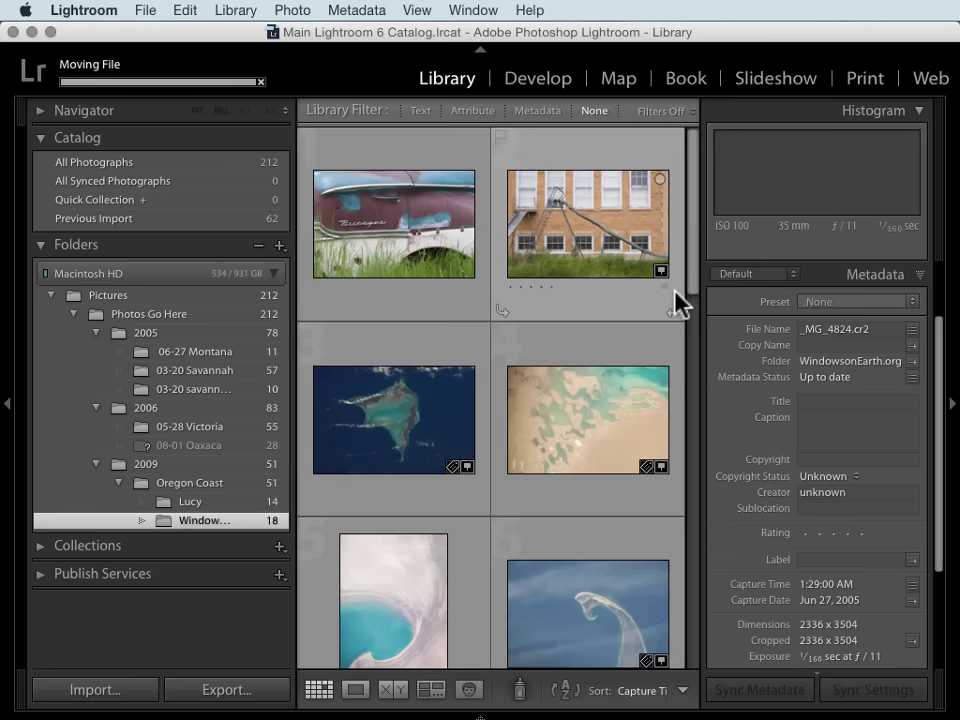
# Move the old car photo into the 06-27 Montana folder
pyautogui.click(392, 152)
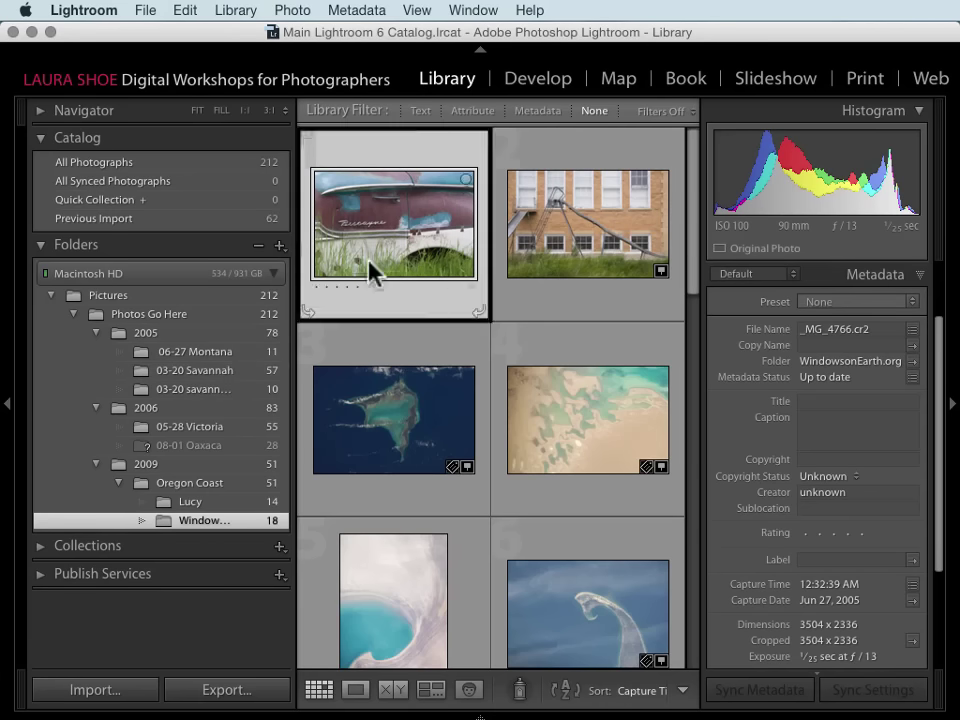
pyautogui.moveTo(349, 289); pyautogui.dragTo(246, 362)
pyautogui.press('Return')
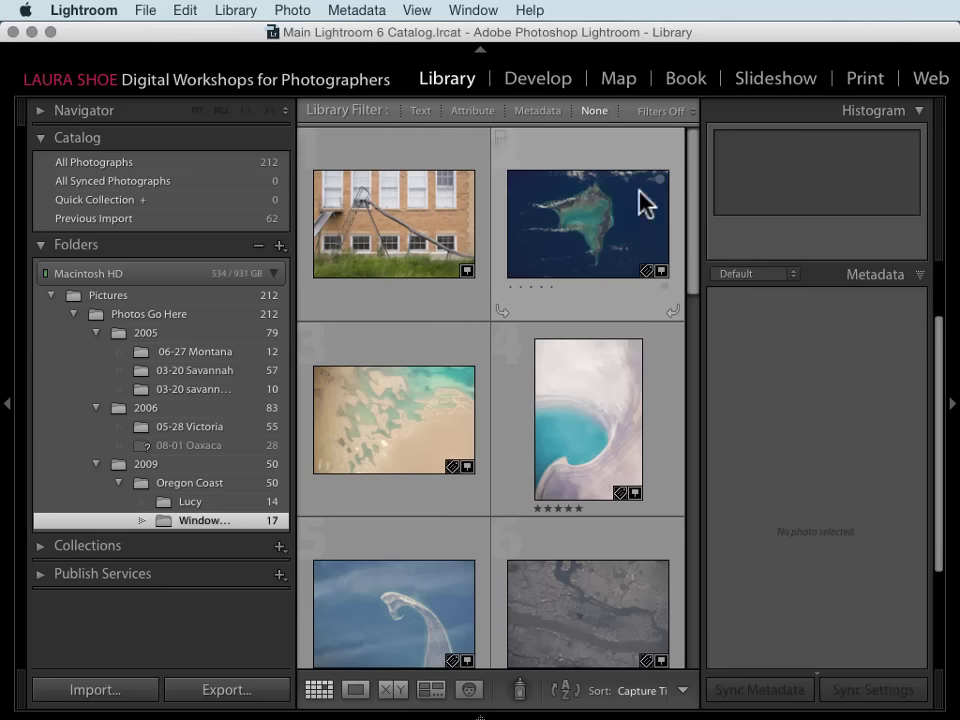
# Widen the grid to four columns and drag photos 2 through 6 onto 06-27 Montana
pyautogui.click(953, 410)
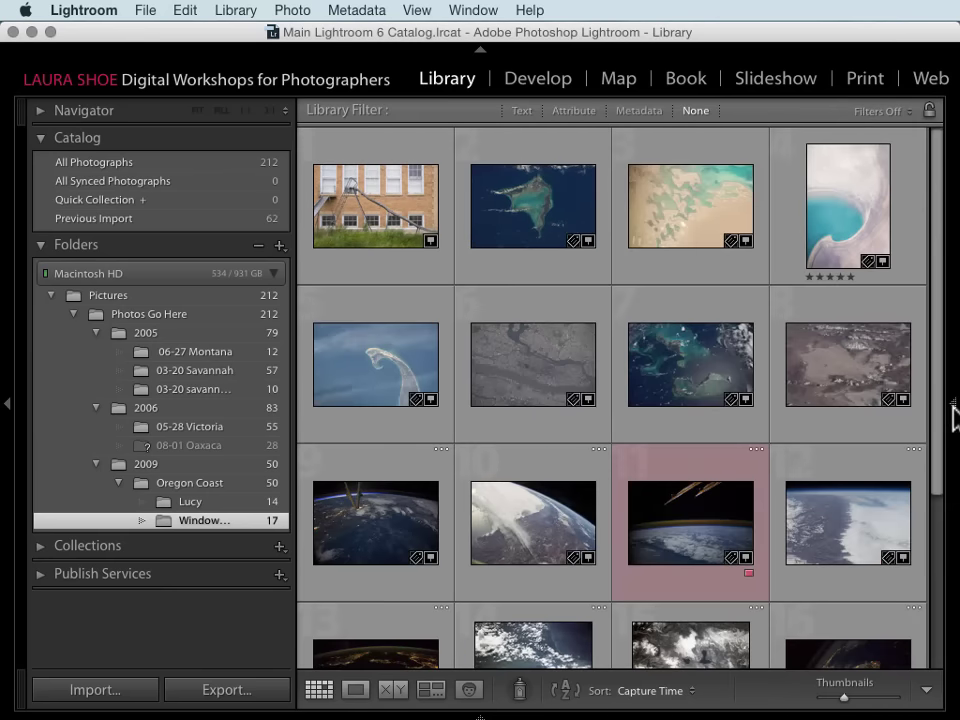
pyautogui.click(525, 145)
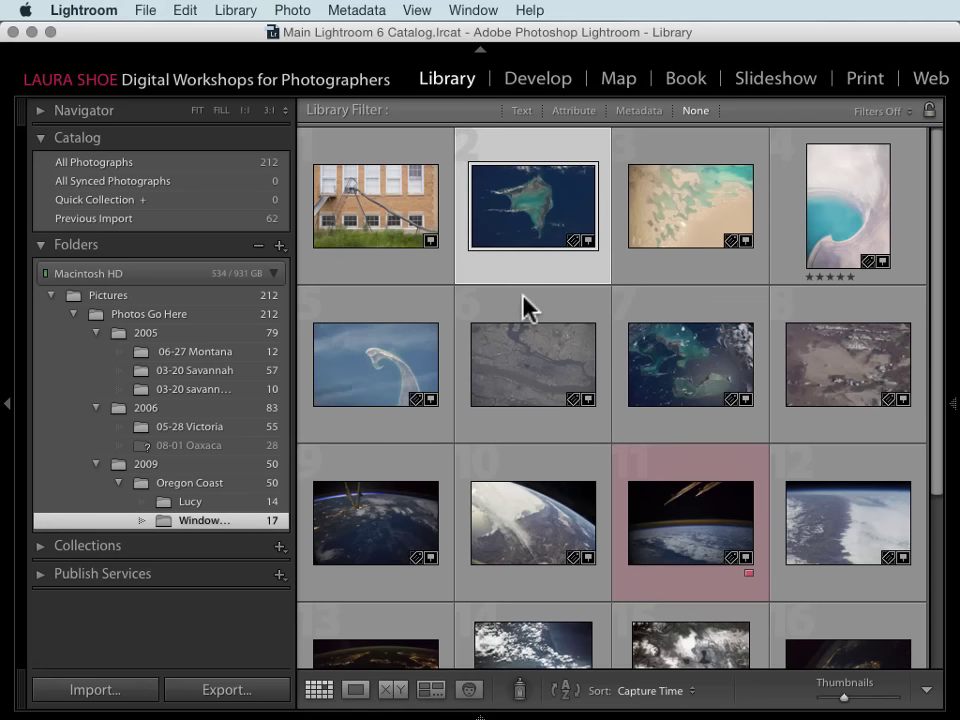
pyautogui.keyDown('shift'); pyautogui.click(556, 435); pyautogui.keyUp('shift')
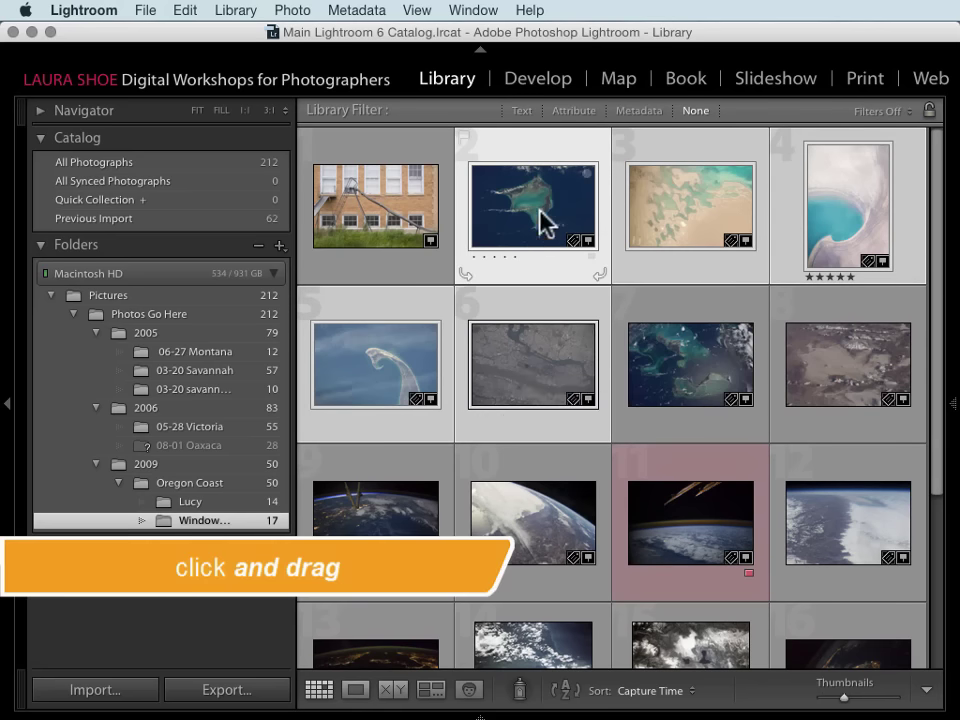
pyautogui.click(520, 312)
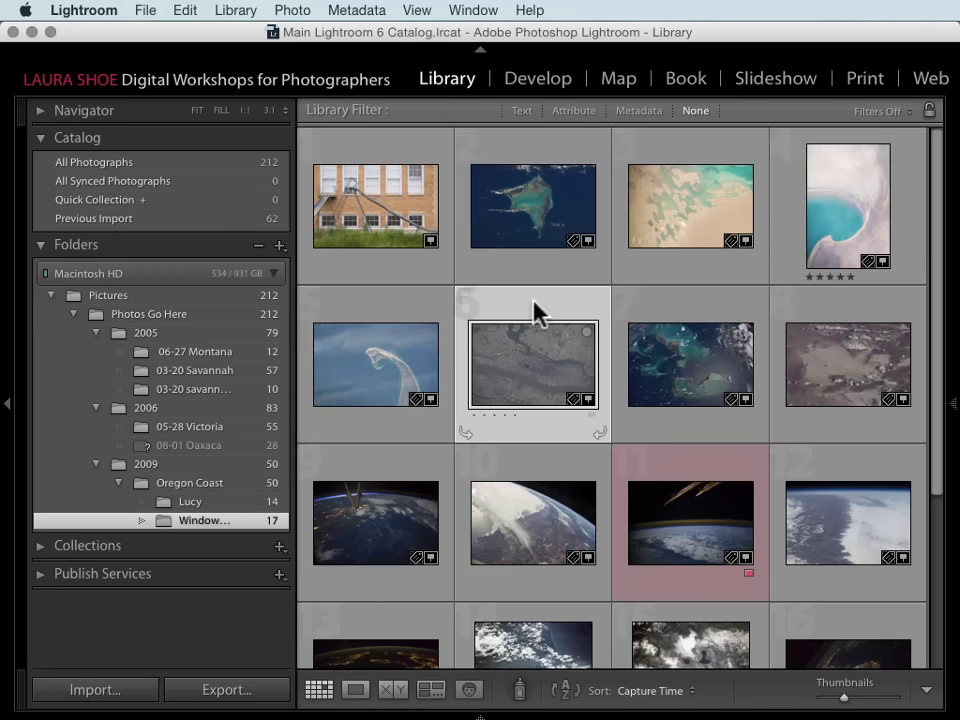
pyautogui.click(553, 162)
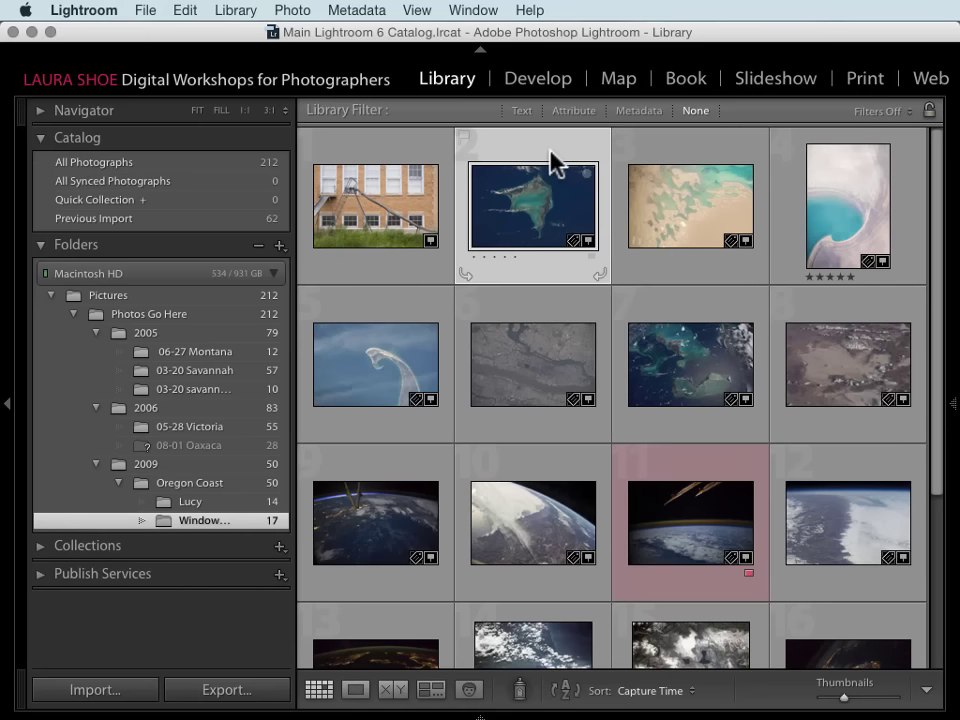
pyautogui.keyDown('shift'); pyautogui.click(532, 310); pyautogui.keyUp('shift')
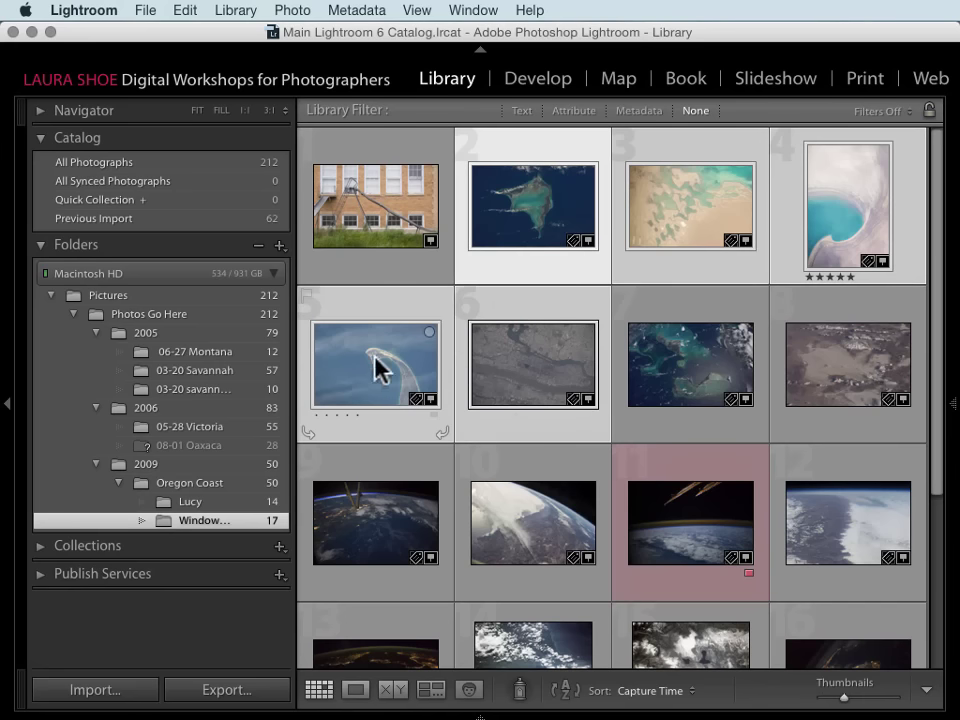
pyautogui.moveTo(372, 370); pyautogui.dragTo(218, 368)
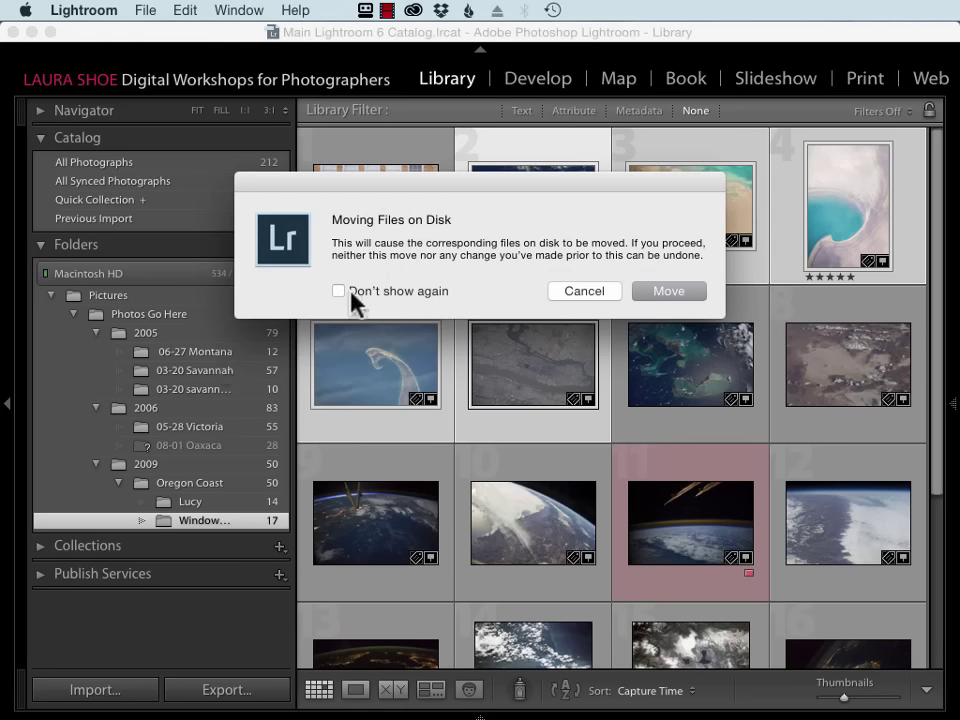
# Confirm the five-photo move, then move the selected space photos into 06-27 Montana
pyautogui.click(680, 289)
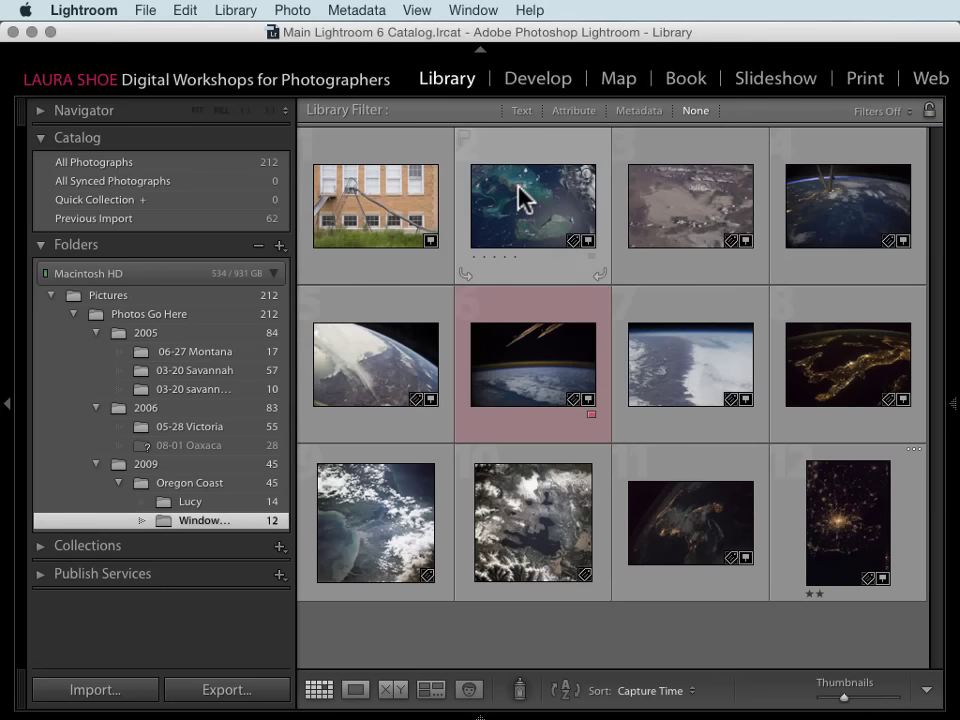
pyautogui.click(529, 146)
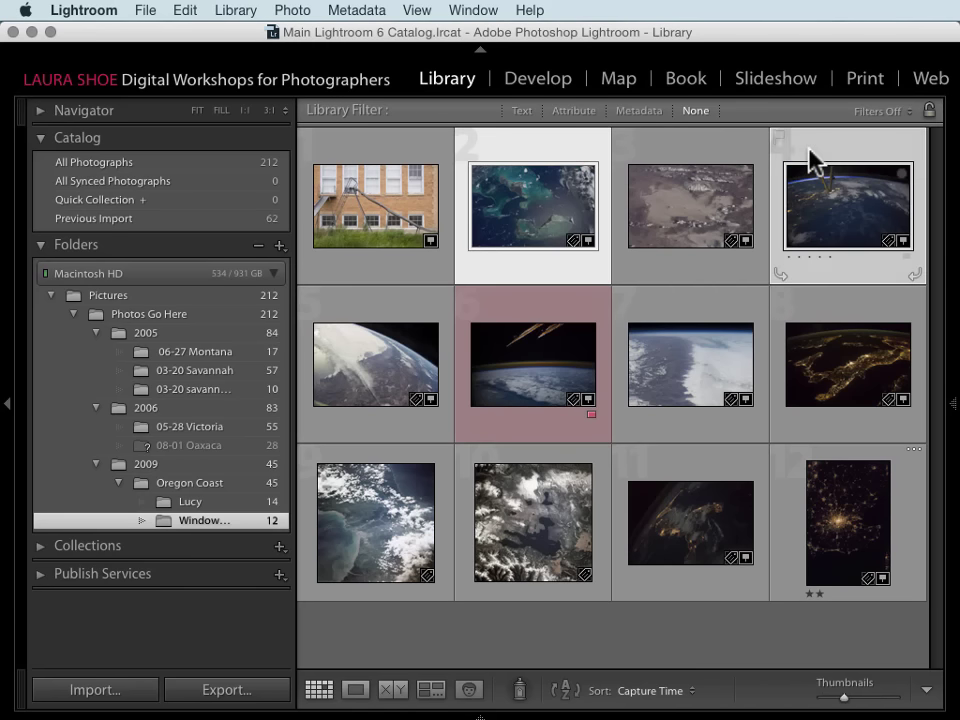
pyautogui.keyDown('super'); pyautogui.click(683, 312); pyautogui.keyUp('super')
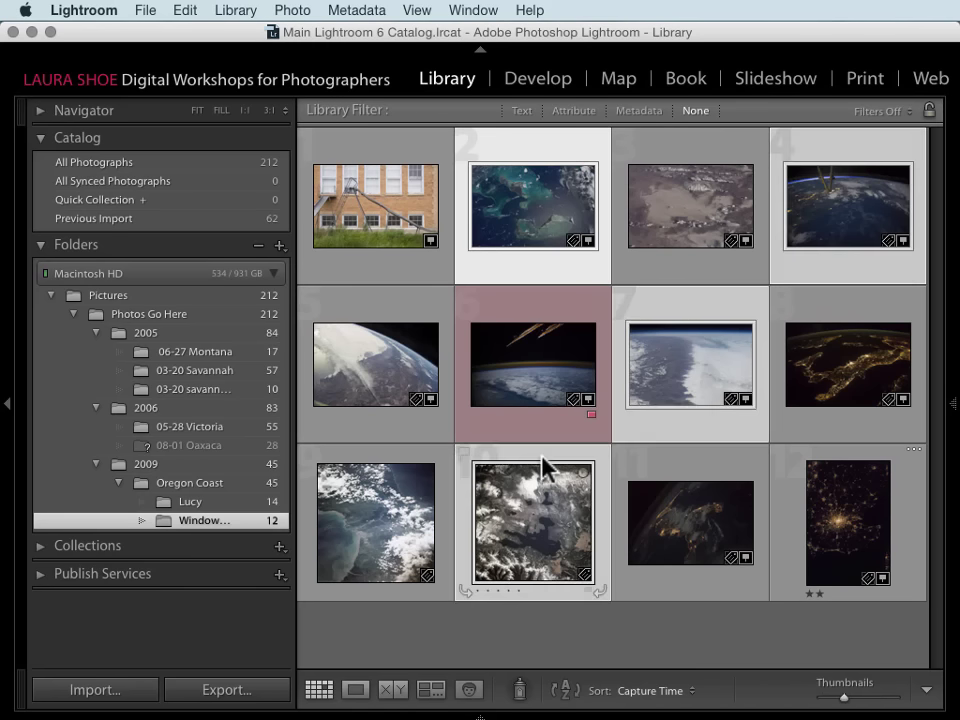
pyautogui.keyDown('super'); pyautogui.click(658, 467); pyautogui.keyUp('super')
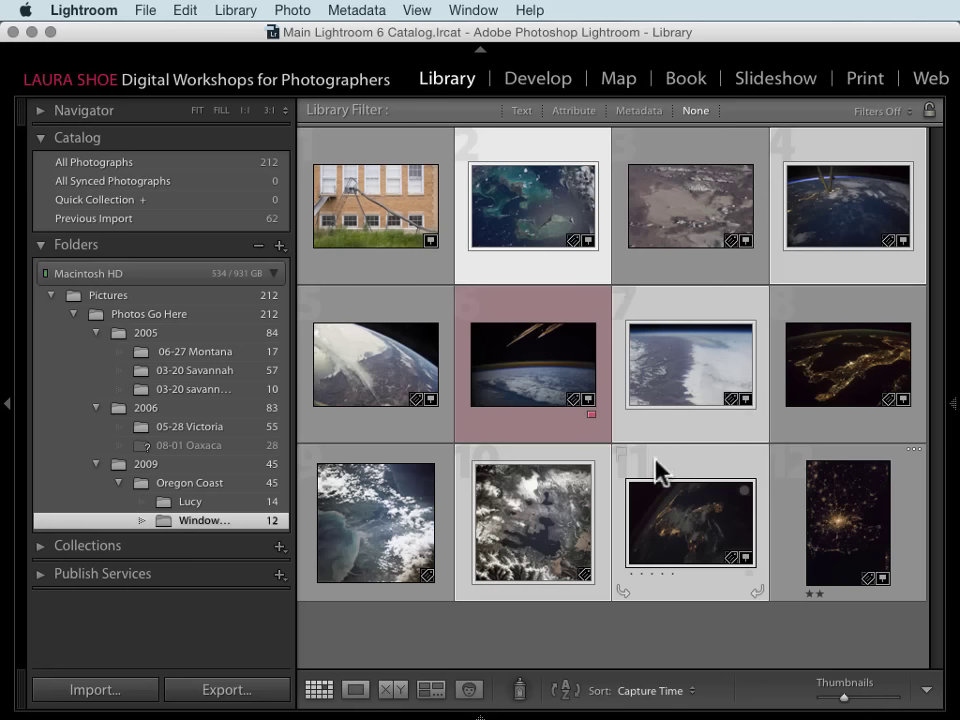
pyautogui.keyDown('super'); pyautogui.click(682, 313); pyautogui.keyUp('super')
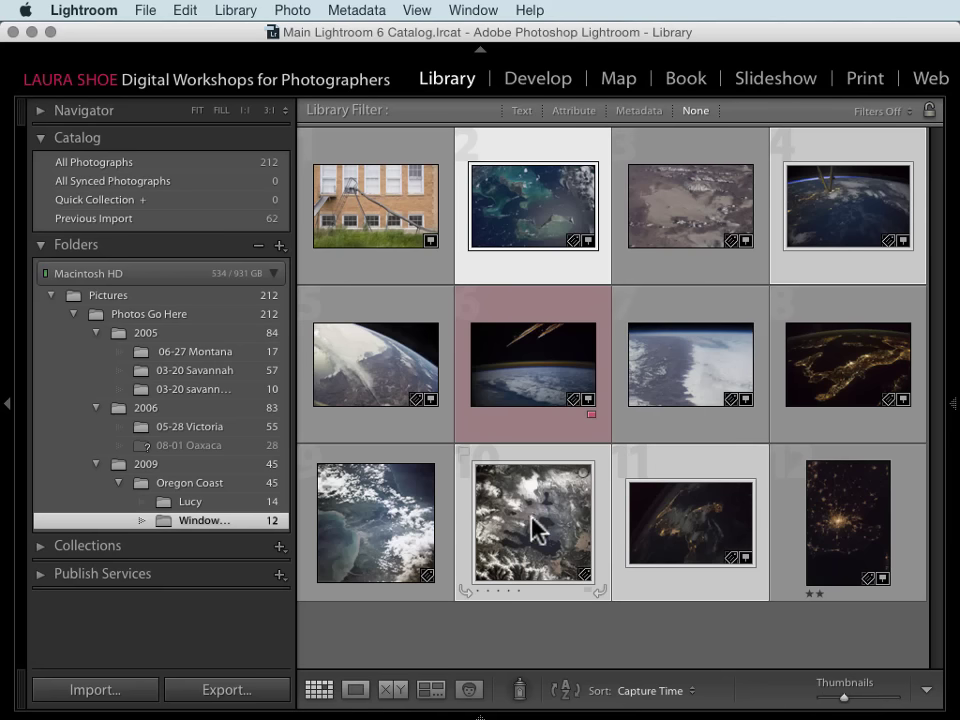
pyautogui.moveTo(531, 513); pyautogui.dragTo(203, 360)
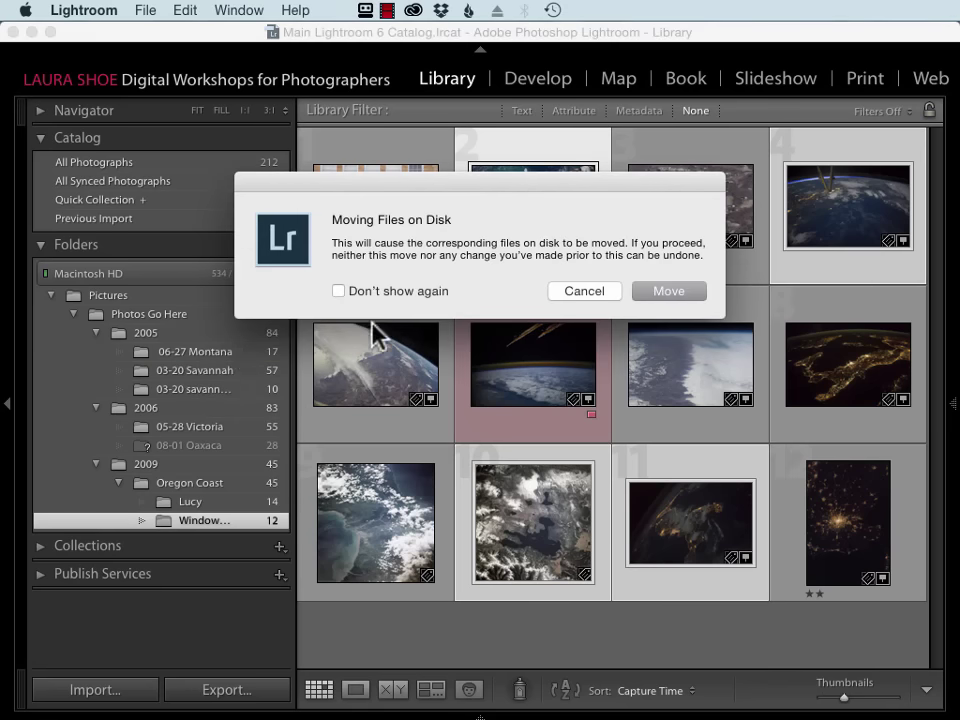
pyautogui.click(670, 291)
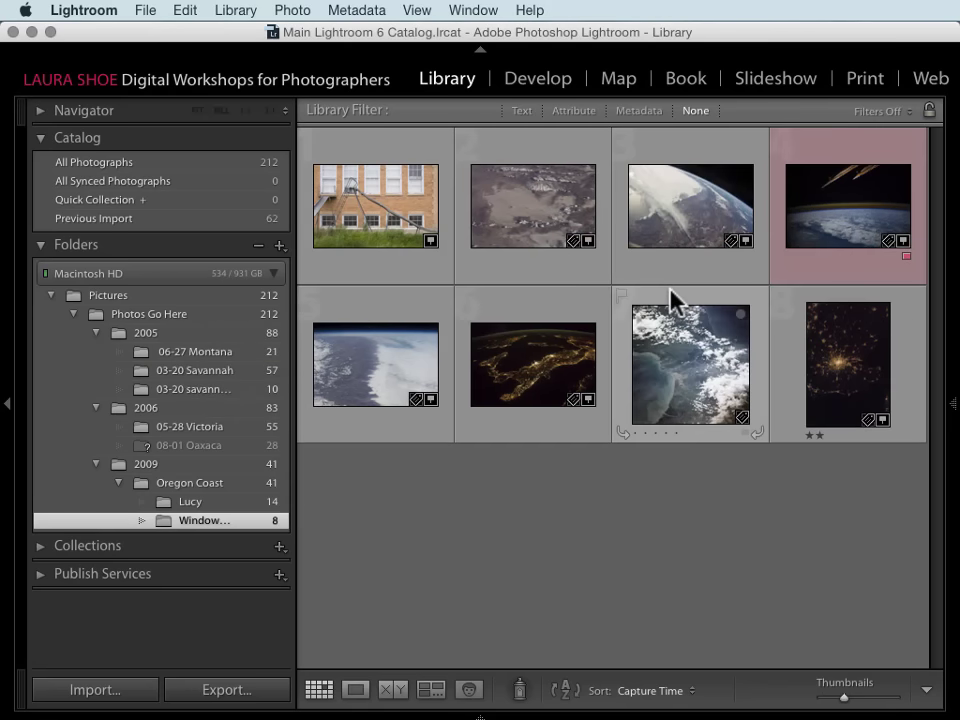
# Display the Lucy folder's 14 photos, toggle the sort direction back, and open the Sort list
pyautogui.click(188, 504)
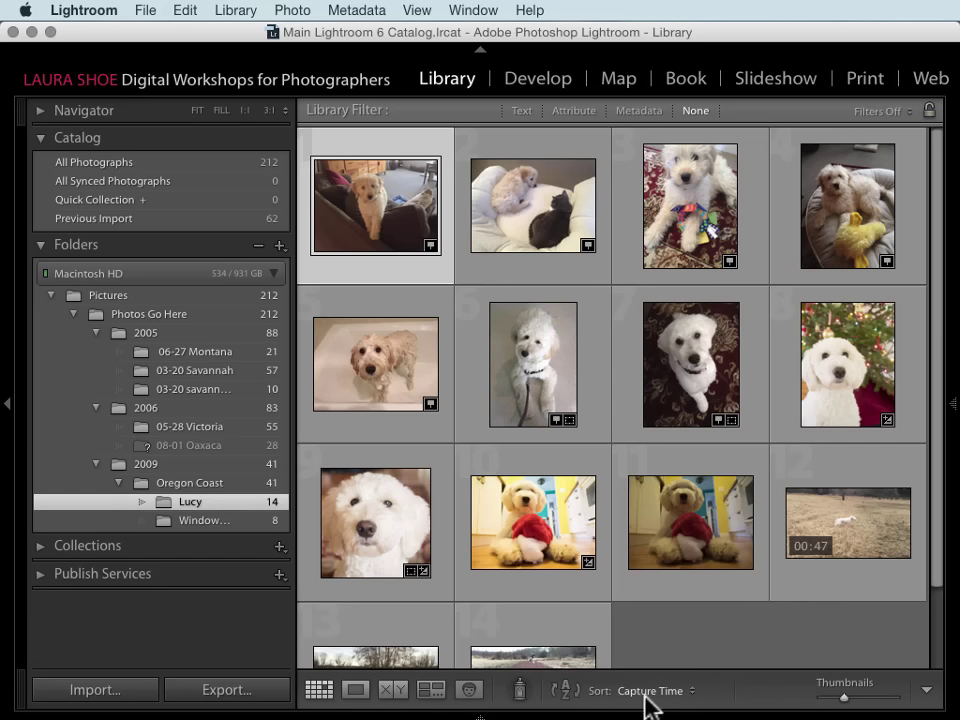
pyautogui.click(927, 692)
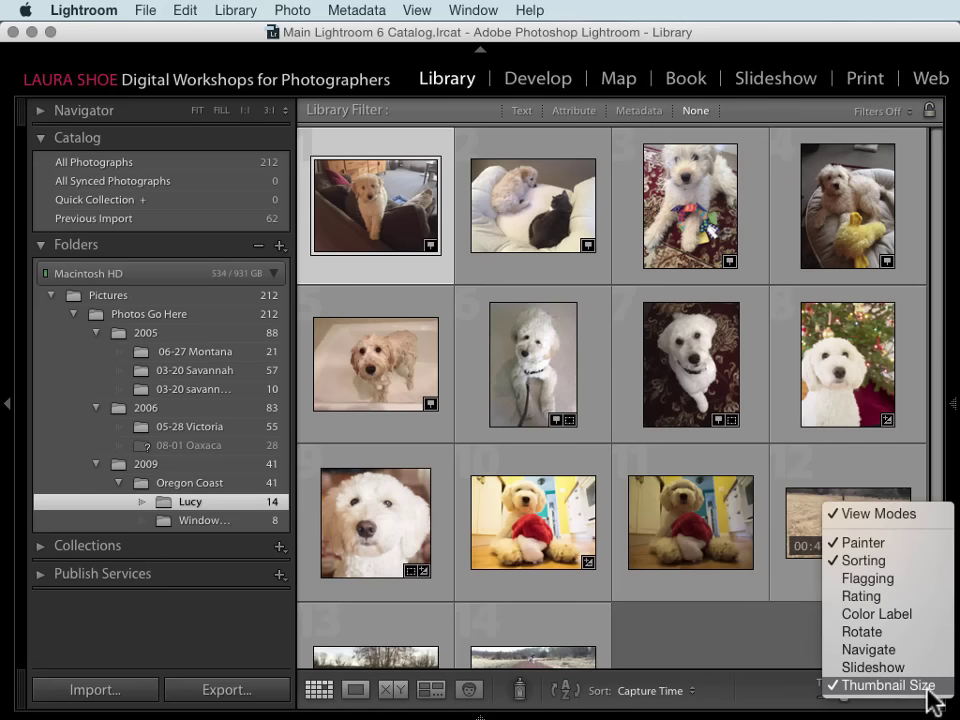
pyautogui.click(776, 630)
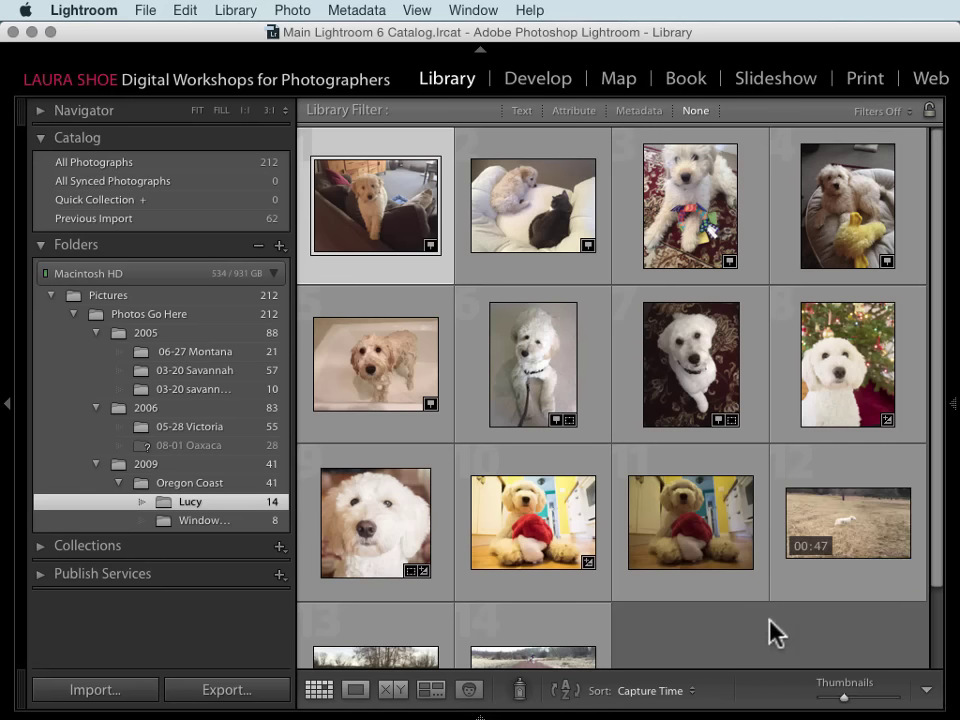
pyautogui.click(567, 692)
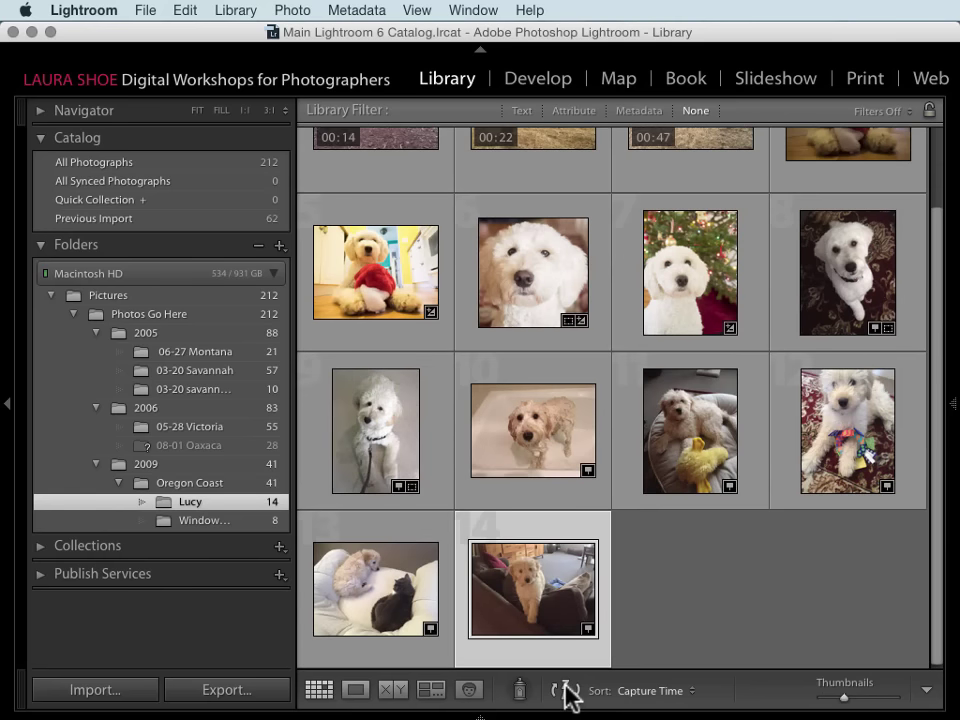
pyautogui.click(567, 692)
pyautogui.click(658, 694)
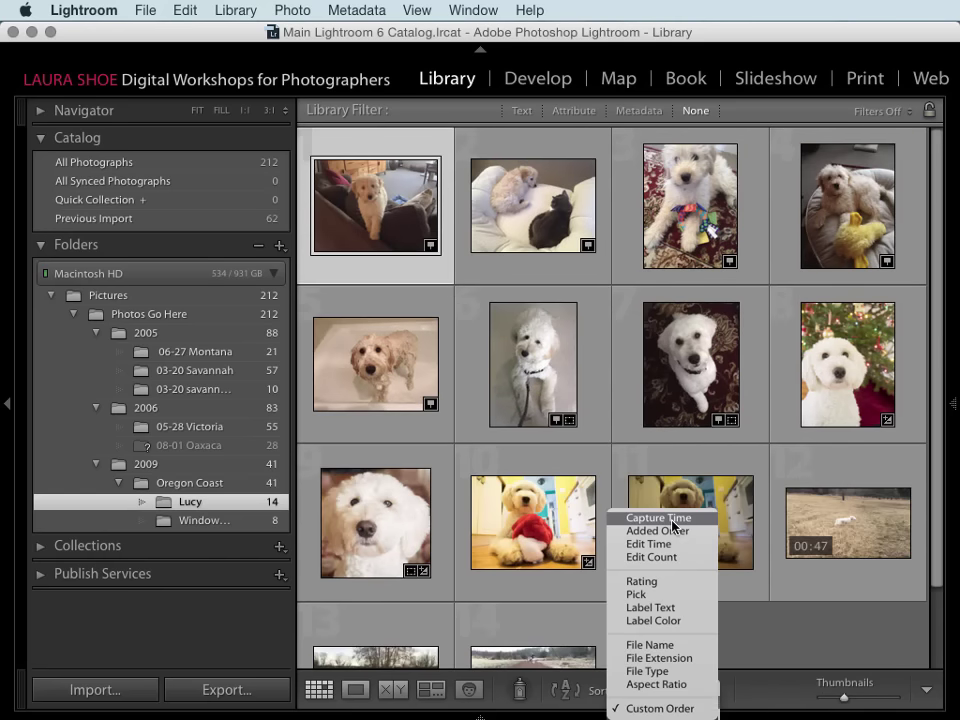
# Keep Capture Time sorting and drag the dog-and-cat photo to tenth place
pyautogui.click(672, 519)
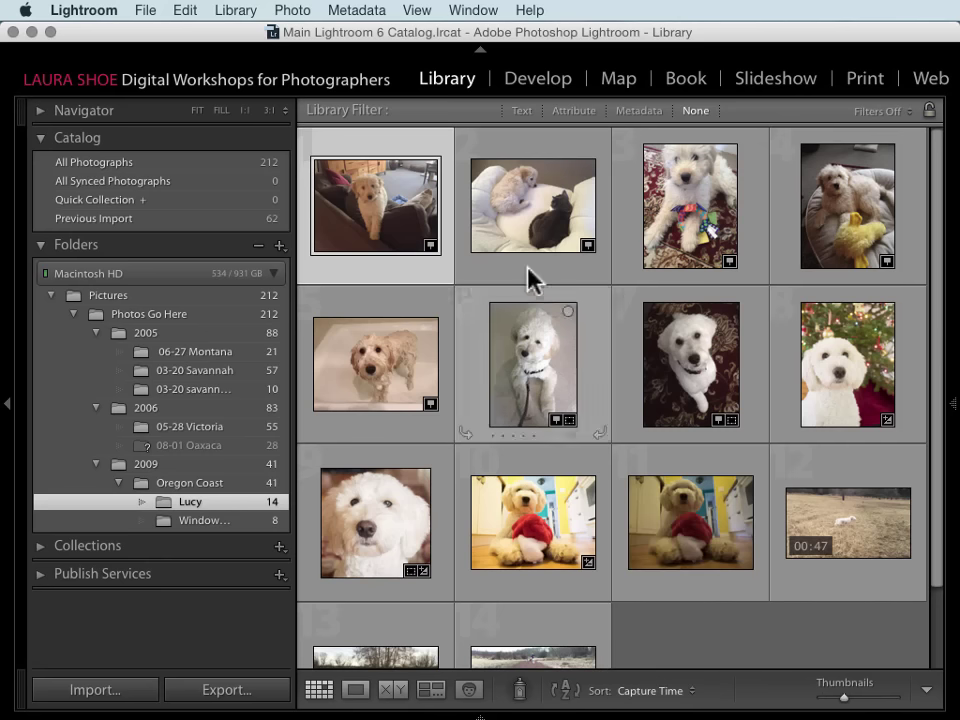
pyautogui.moveTo(480, 248)
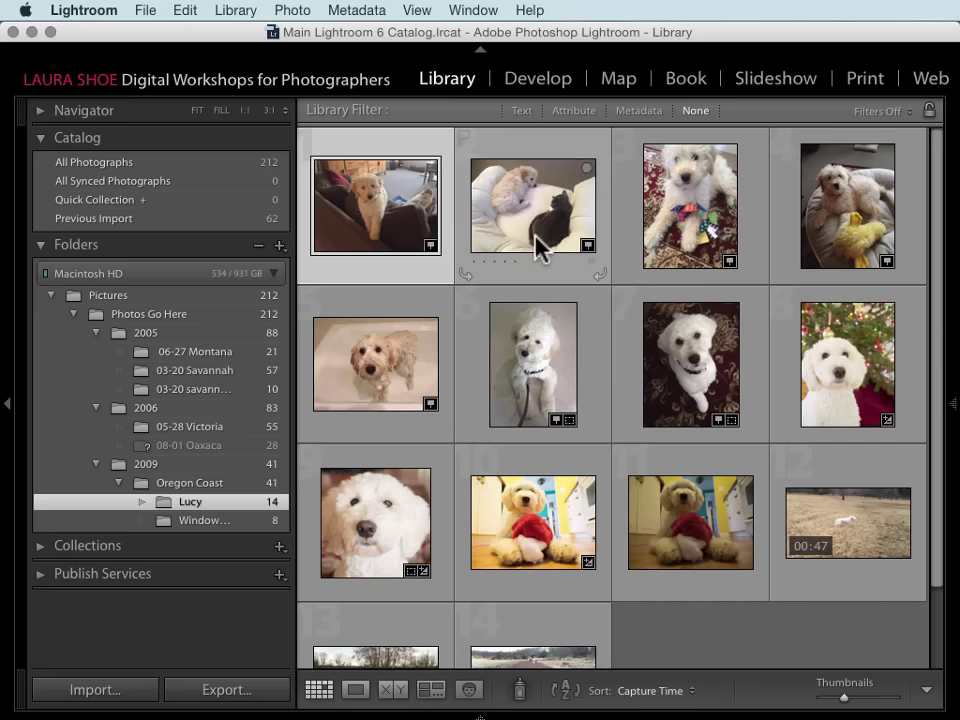
pyautogui.click(530, 157)
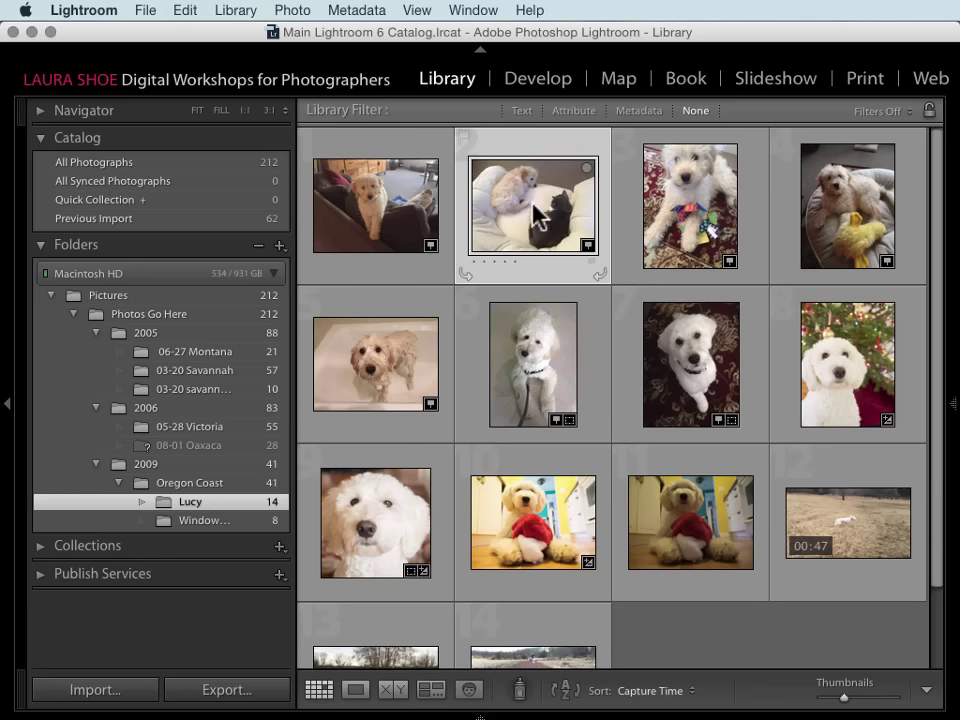
pyautogui.moveTo(535, 212)
pyautogui.mouseDown()
pyautogui.moveTo(594, 319)
pyautogui.moveTo(624, 490)
pyautogui.moveTo(613, 497)
pyautogui.moveTo(615, 514)
pyautogui.mouseUp()
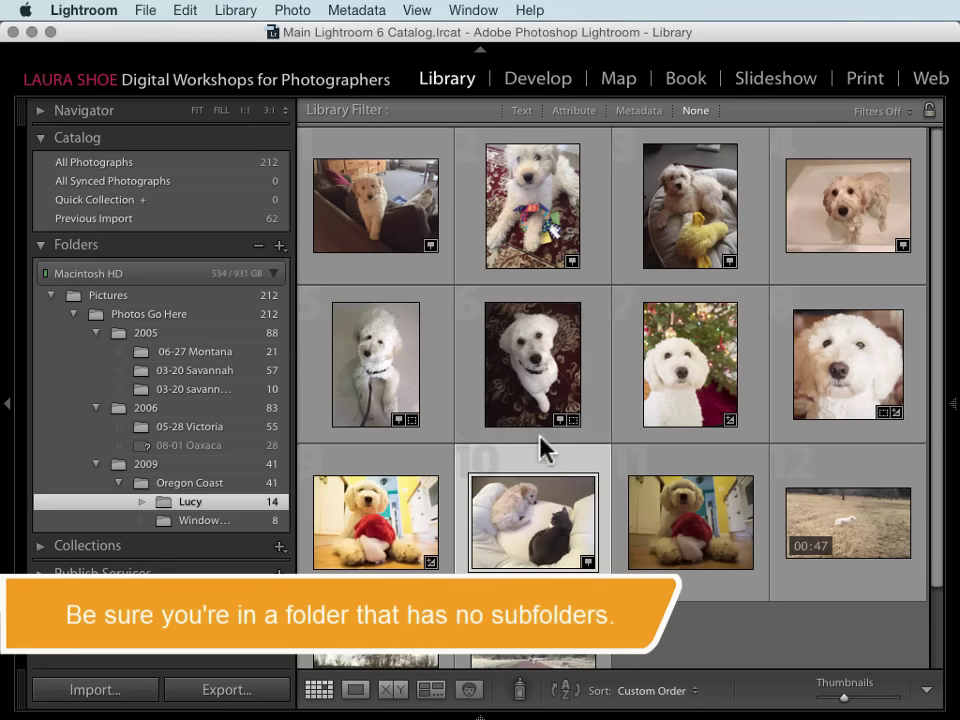
# Move the puppy-on-rug photo and the next two photos to after the sixth
pyautogui.click(594, 201)
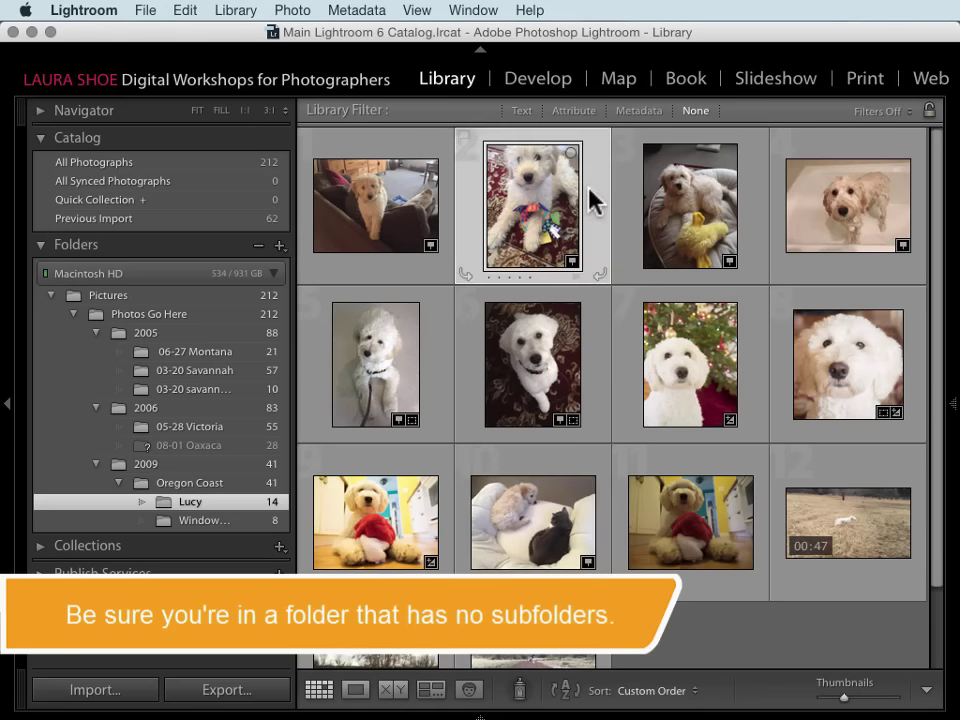
pyautogui.keyDown('shift'); pyautogui.click(830, 152); pyautogui.keyUp('shift')
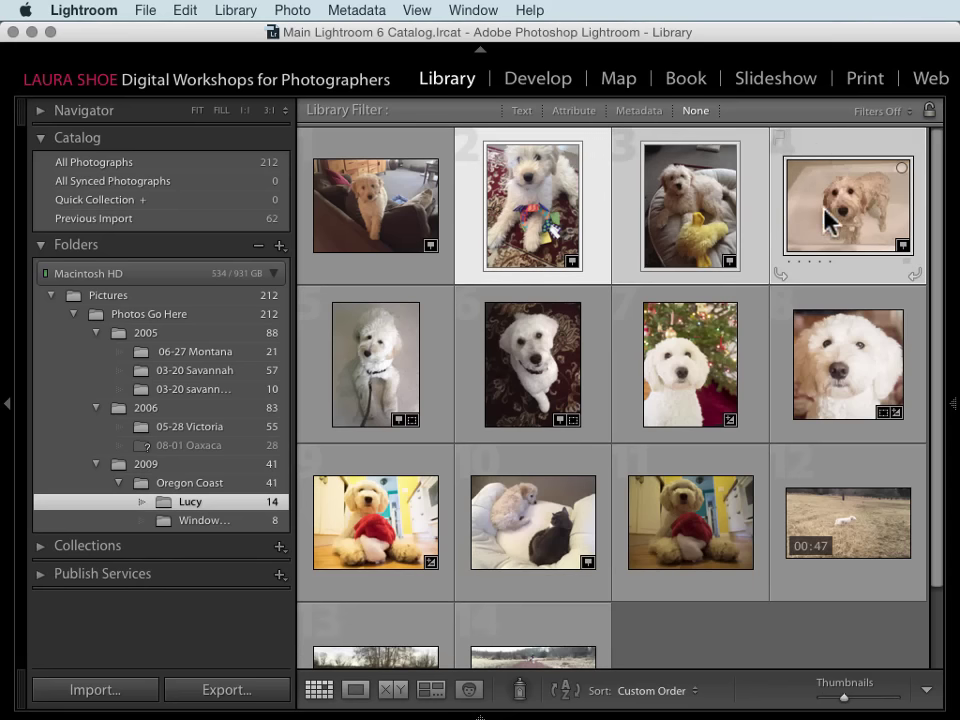
pyautogui.moveTo(824, 209); pyautogui.dragTo(609, 366)
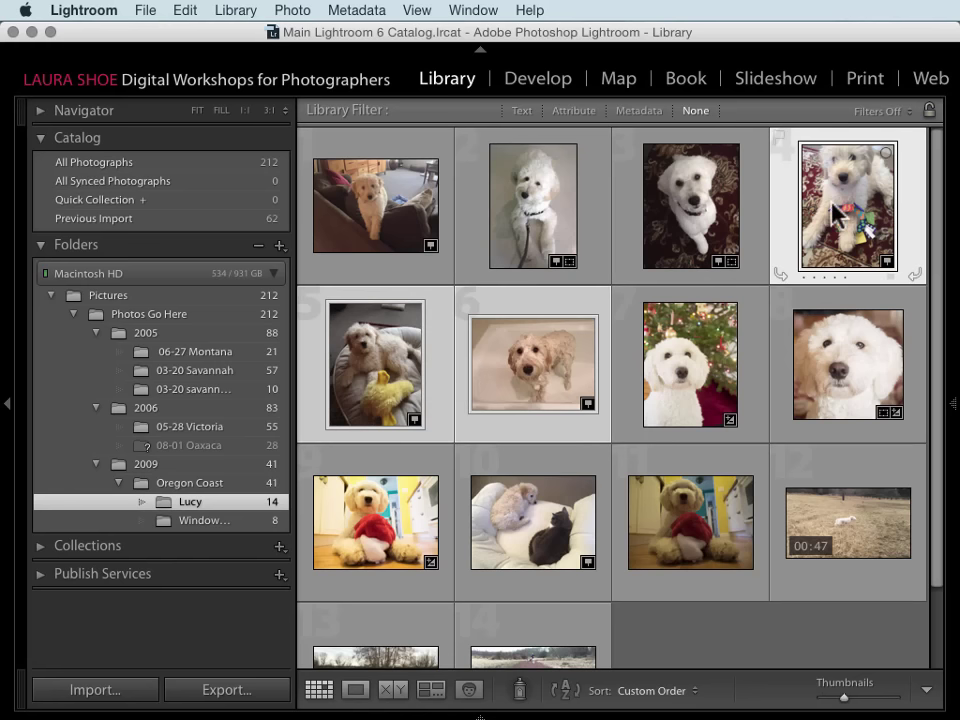
# Drag the puppy-on-rug photo into fifth place in the Lucy grid
pyautogui.moveTo(816, 214); pyautogui.dragTo(463, 367)
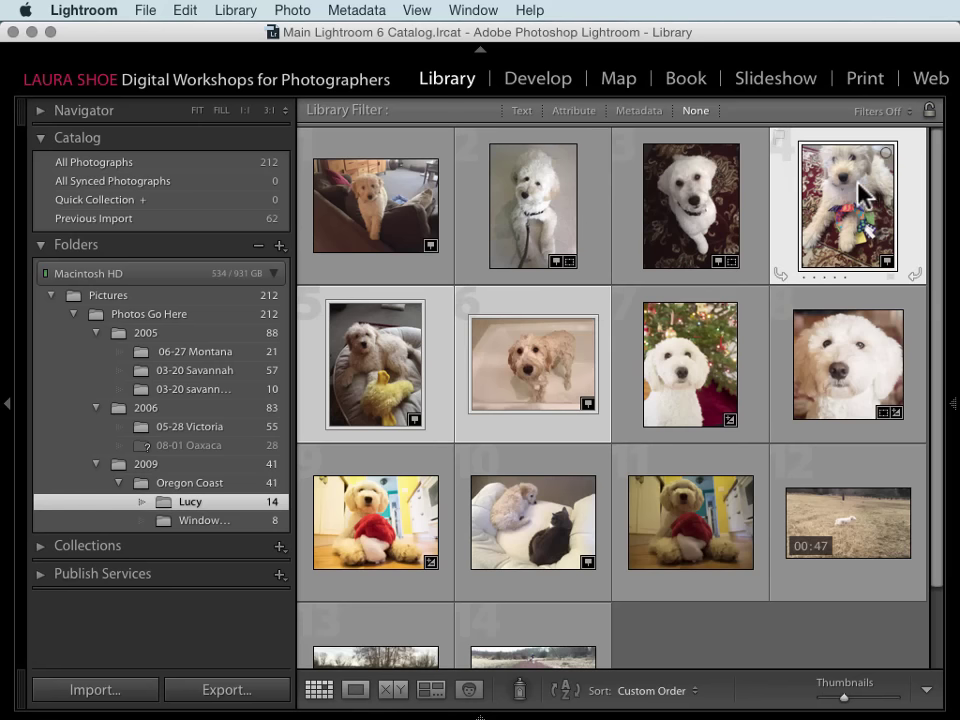
pyautogui.moveTo(843, 200)
pyautogui.mouseDown()
pyautogui.moveTo(851, 225)
pyautogui.moveTo(848, 213)
pyautogui.mouseUp()
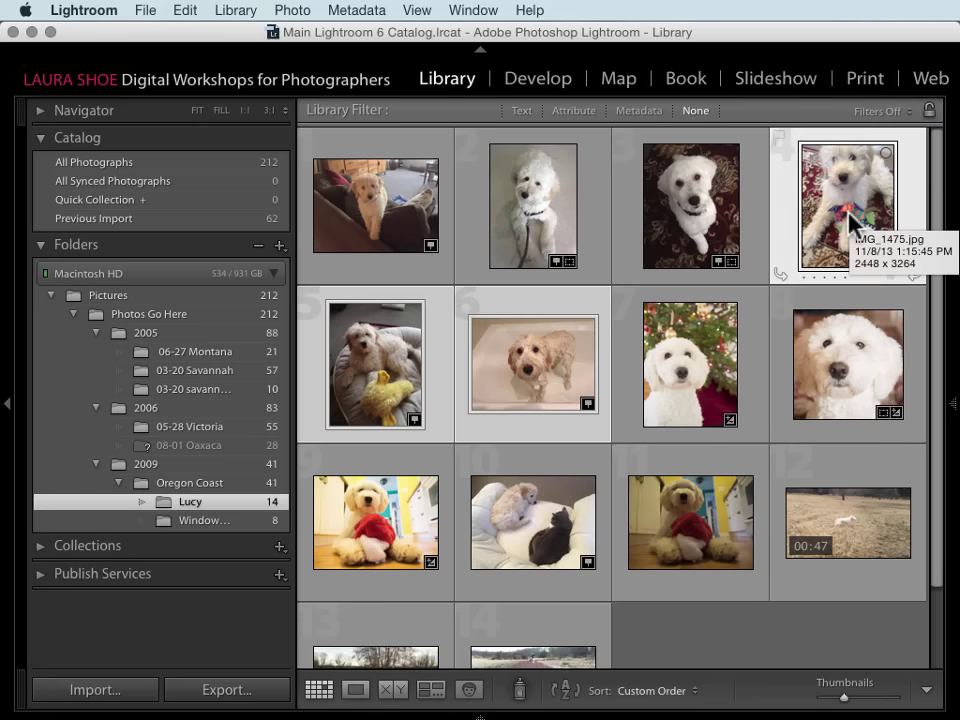
pyautogui.click(786, 207)
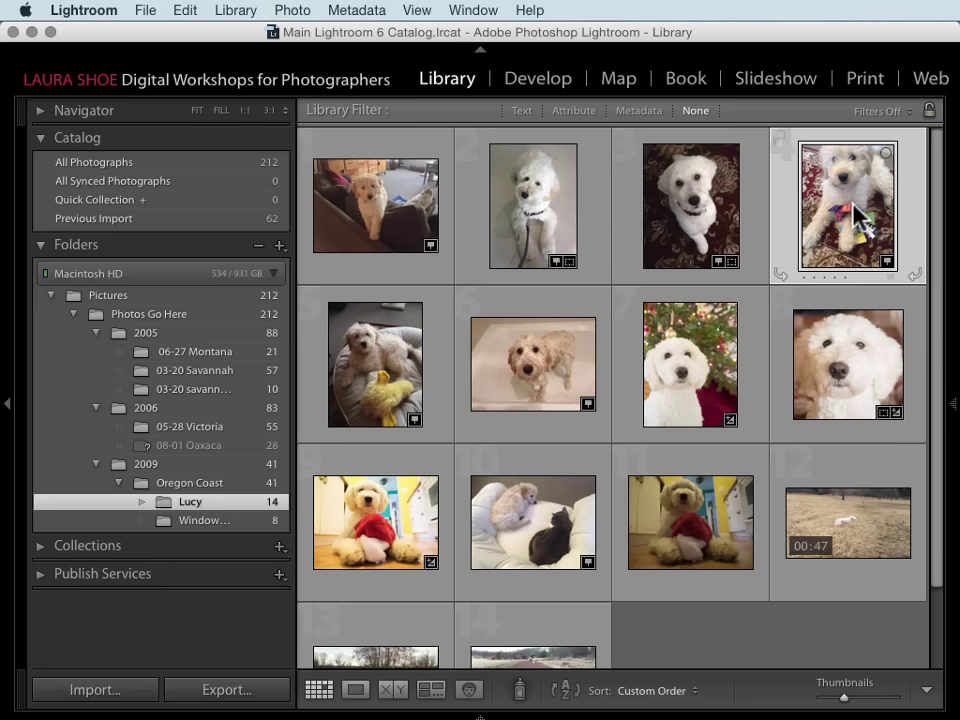
pyautogui.moveTo(855, 207); pyautogui.dragTo(460, 375)
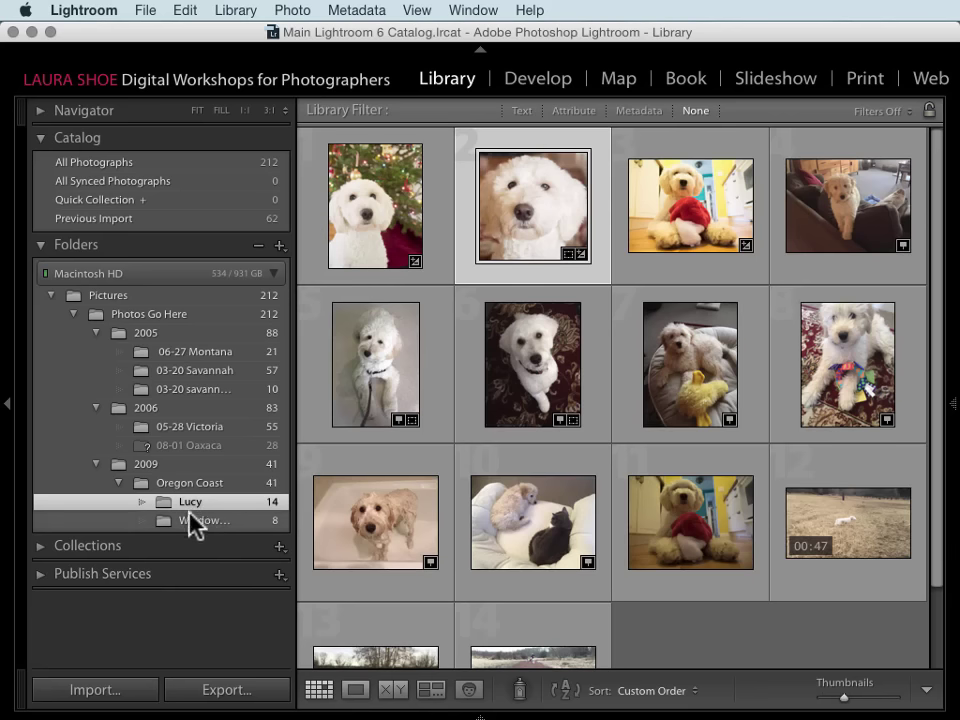
# Move the Lucy and WindowsonEarth.org folders directly under 2009, then view Lucy
pyautogui.keyDown('super'); pyautogui.click(200, 522); pyautogui.keyUp('super')
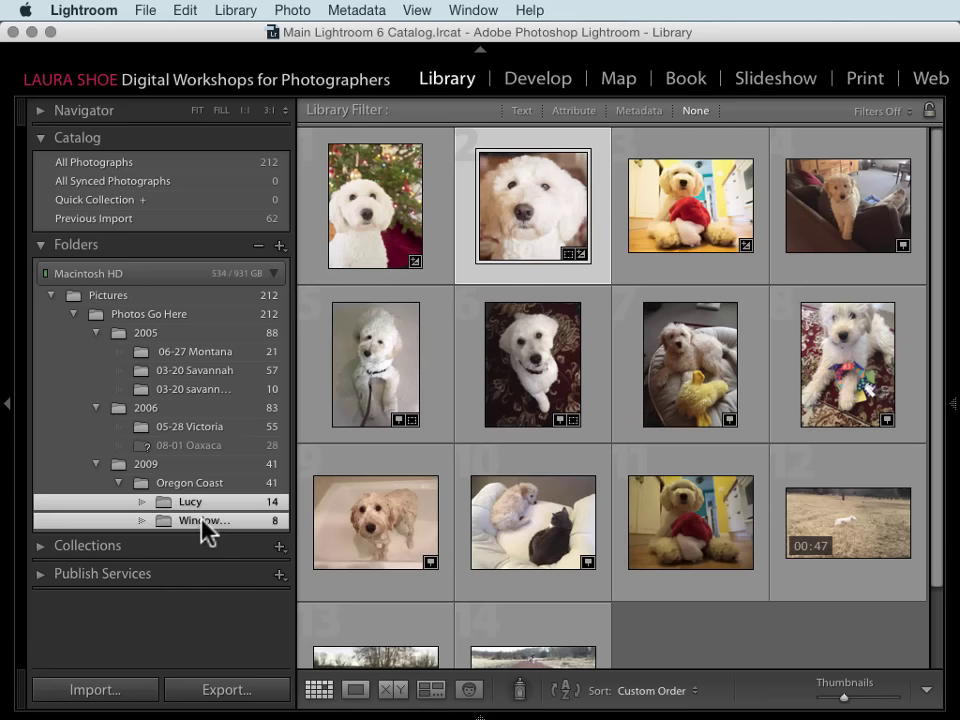
pyautogui.moveTo(197, 510); pyautogui.dragTo(197, 477)
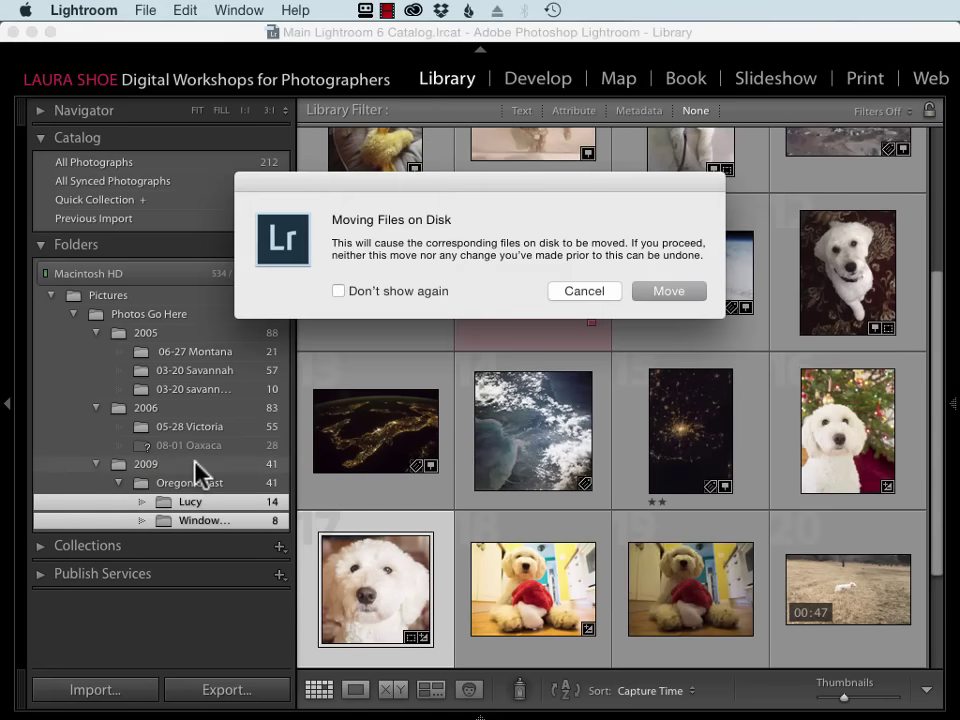
pyautogui.click(665, 291)
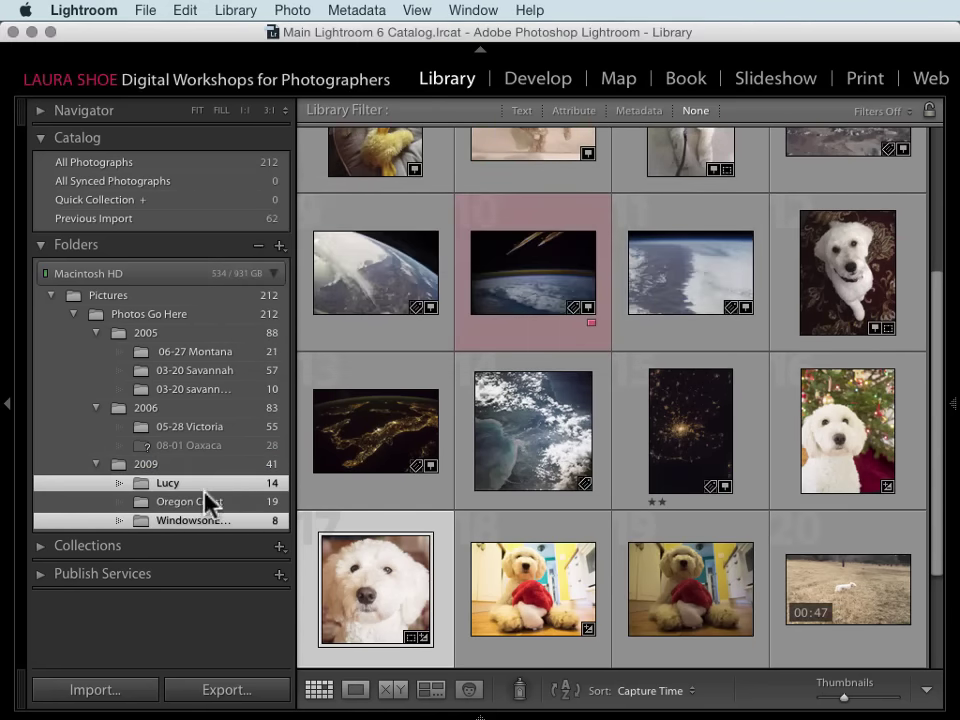
pyautogui.click(210, 484)
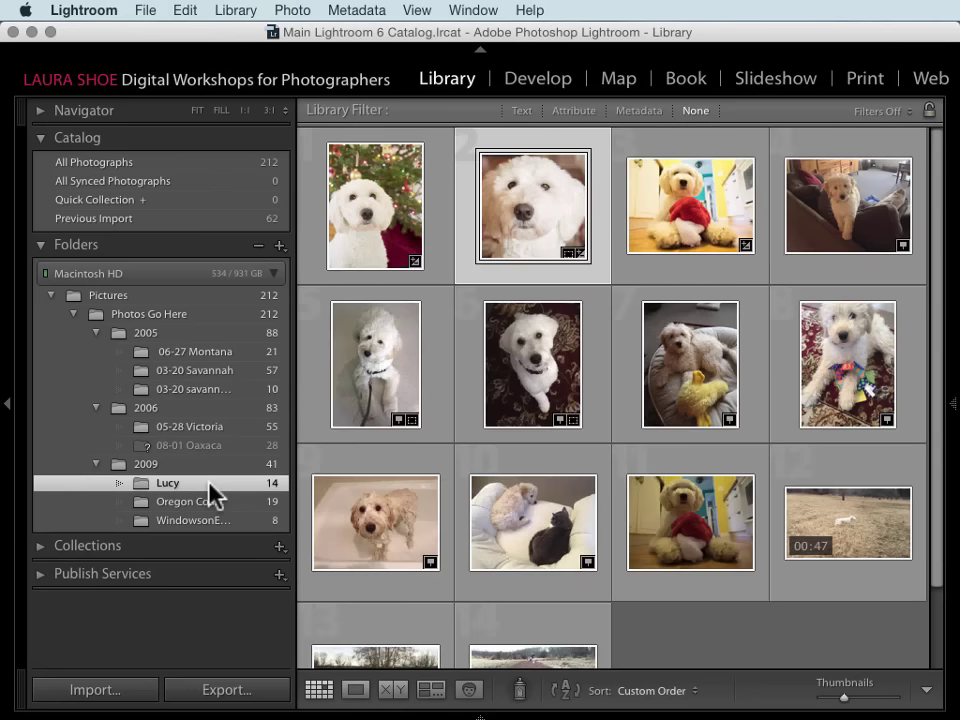
# Attempt to reorder photos in the 2009 folder, accept the unsupported alert, and return to Lucy
pyautogui.click(156, 463)
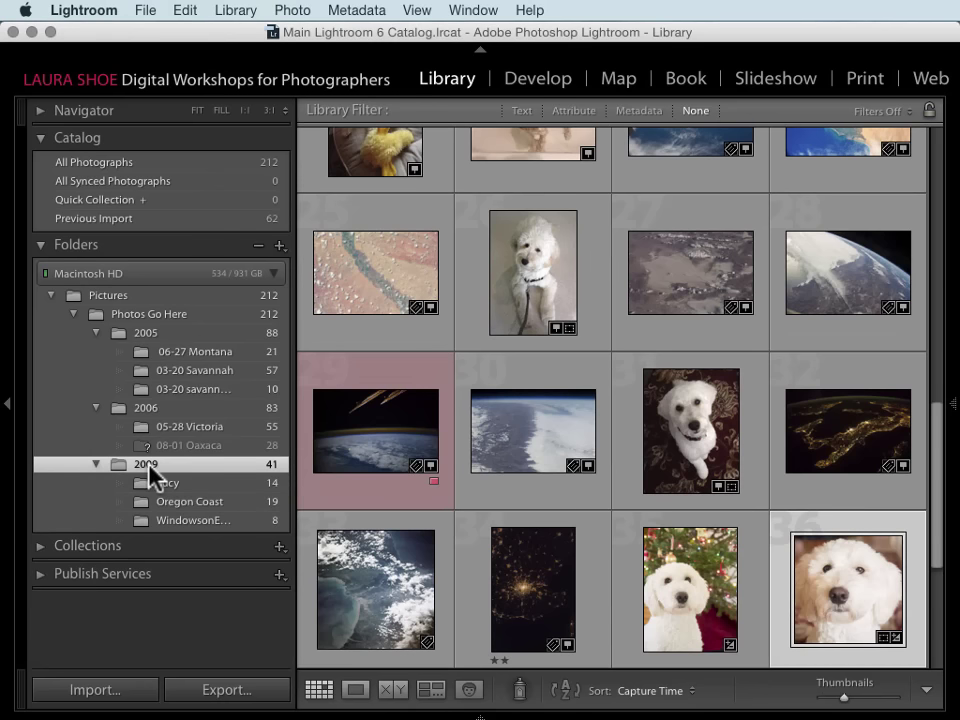
pyautogui.moveTo(390, 450); pyautogui.dragTo(611, 441)
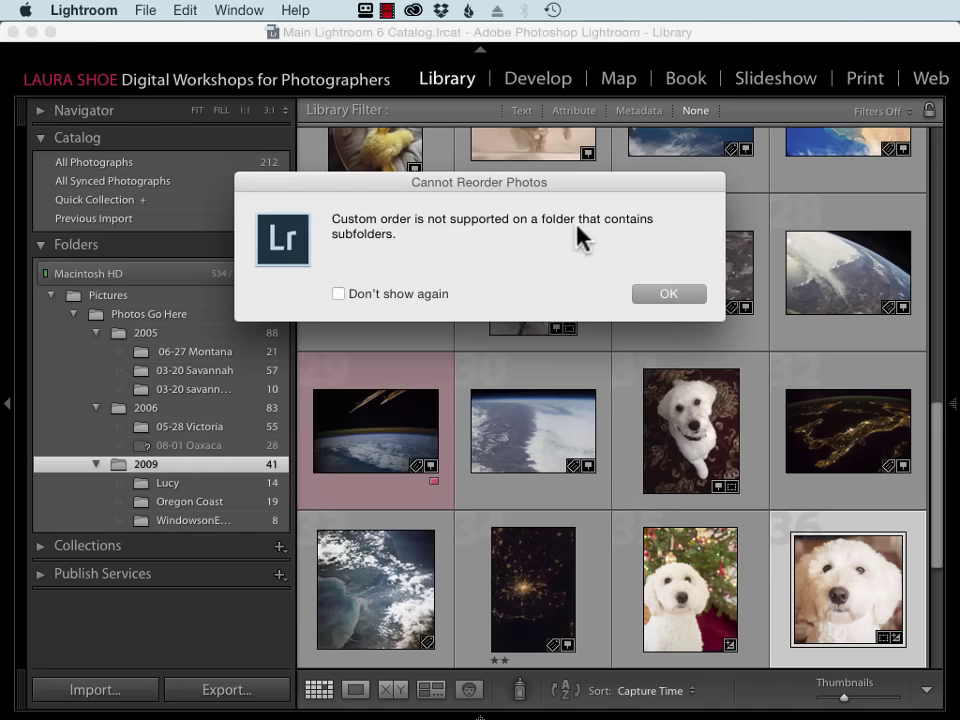
pyautogui.click(664, 294)
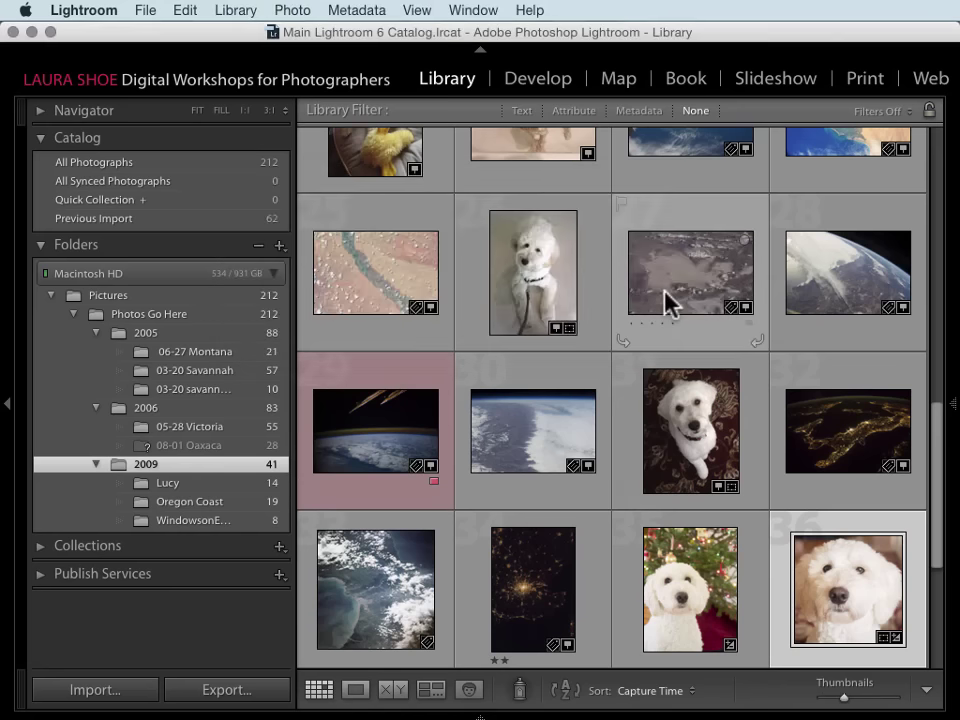
pyautogui.click(212, 485)
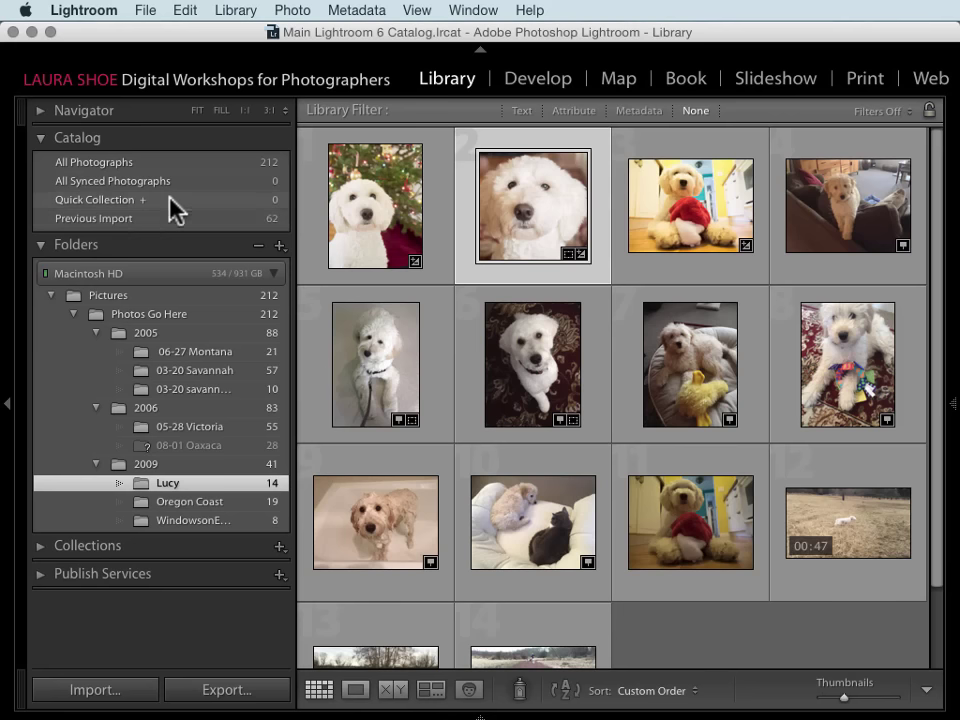
# Show Previous Import and confirm its photos cannot be reordered either
pyautogui.click(150, 222)
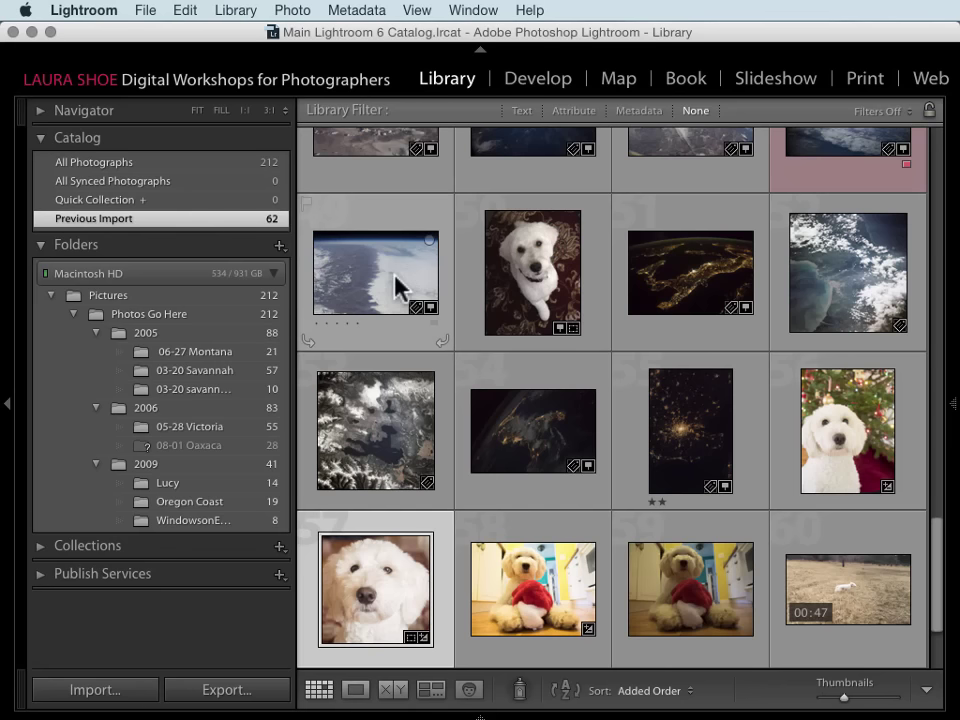
pyautogui.moveTo(399, 285); pyautogui.dragTo(608, 285)
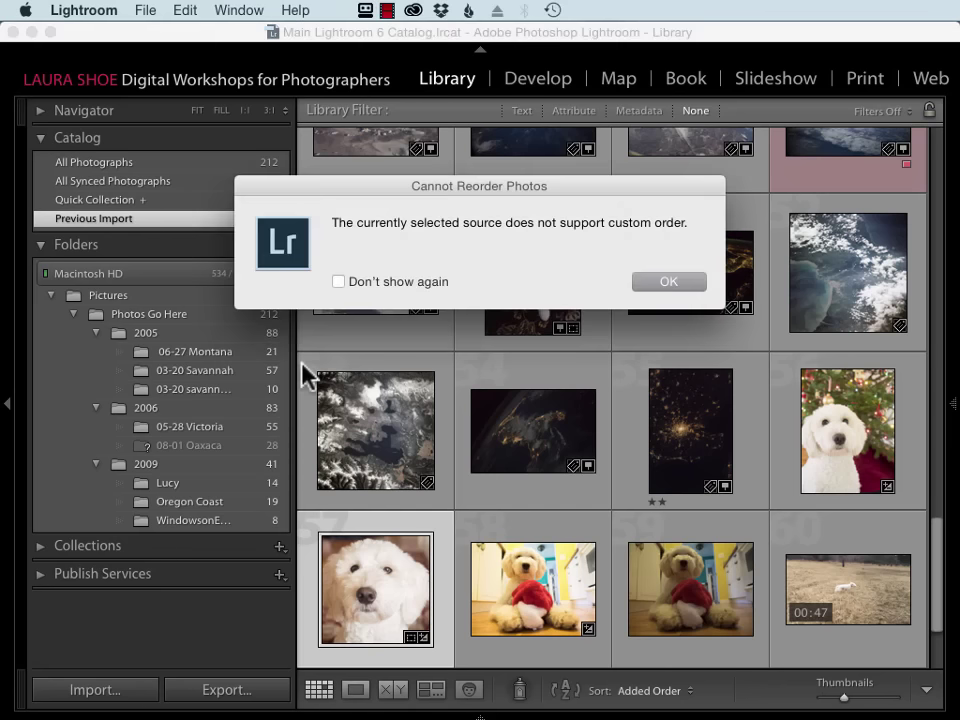
pyautogui.click(651, 285)
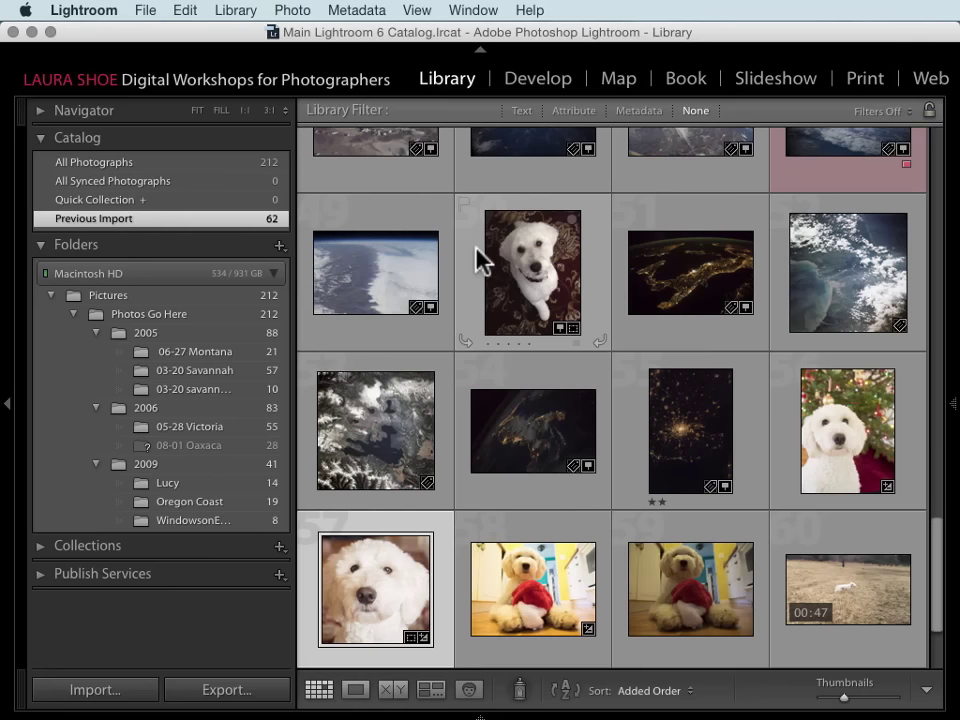
# Go to the Lucy folder from the dog-on-patterned-rug photo via Go to Folder in Library
pyautogui.click(537, 243)
pyautogui.rightClick(537, 250)
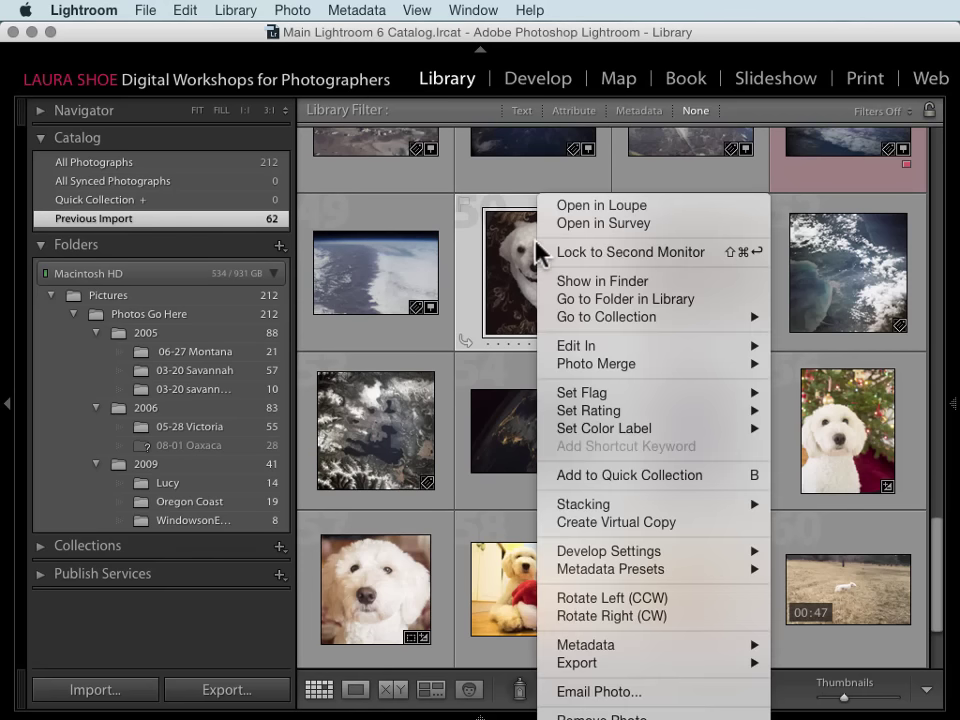
pyautogui.click(581, 299)
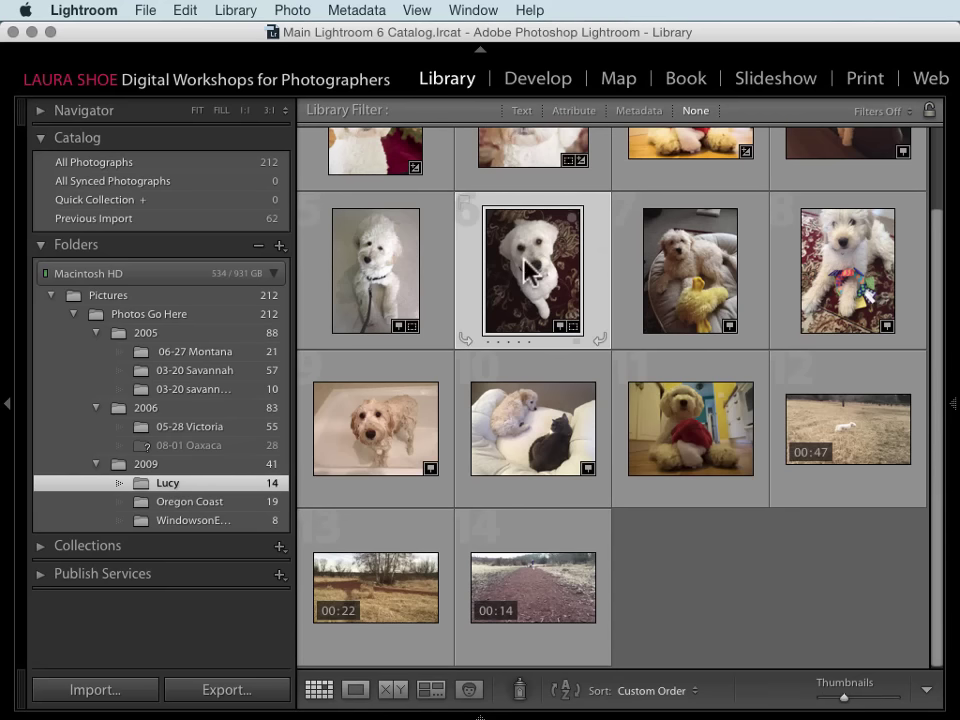
pyautogui.moveTo(519, 276)
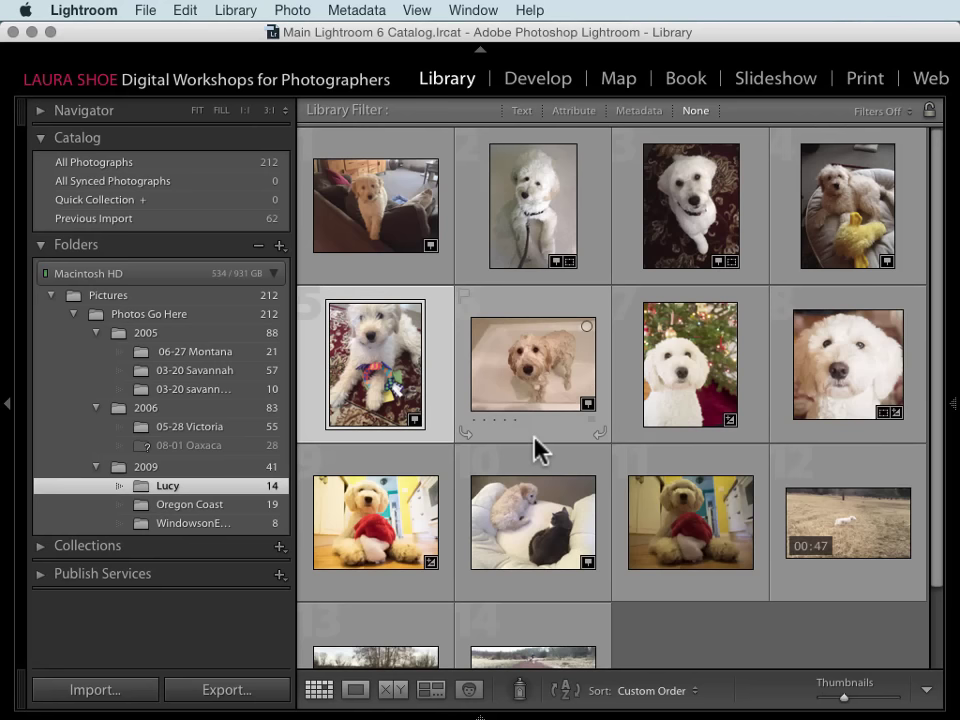
# Select the cat-and-dog photo and press Delete to raise the remove/delete confirmation
pyautogui.click(522, 460)
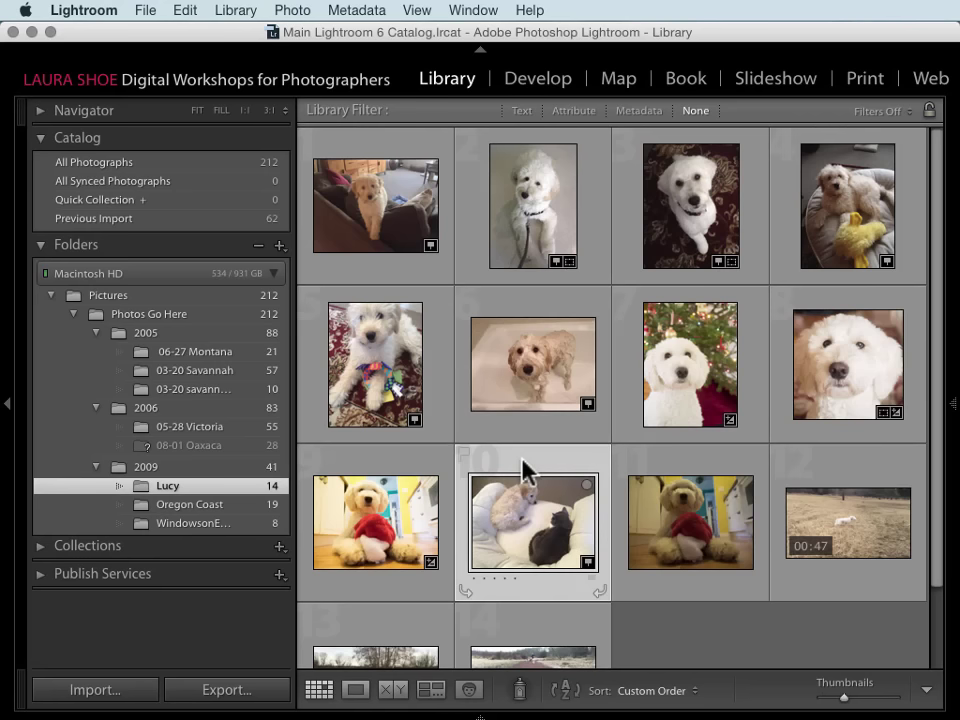
pyautogui.rightClick(517, 512)
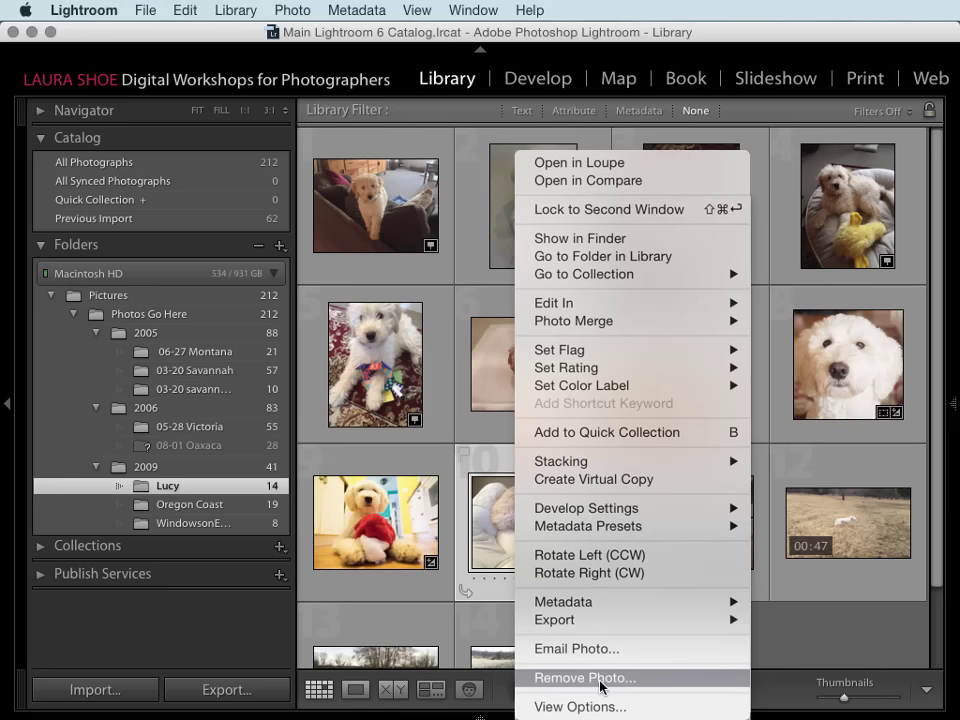
pyautogui.click(529, 489)
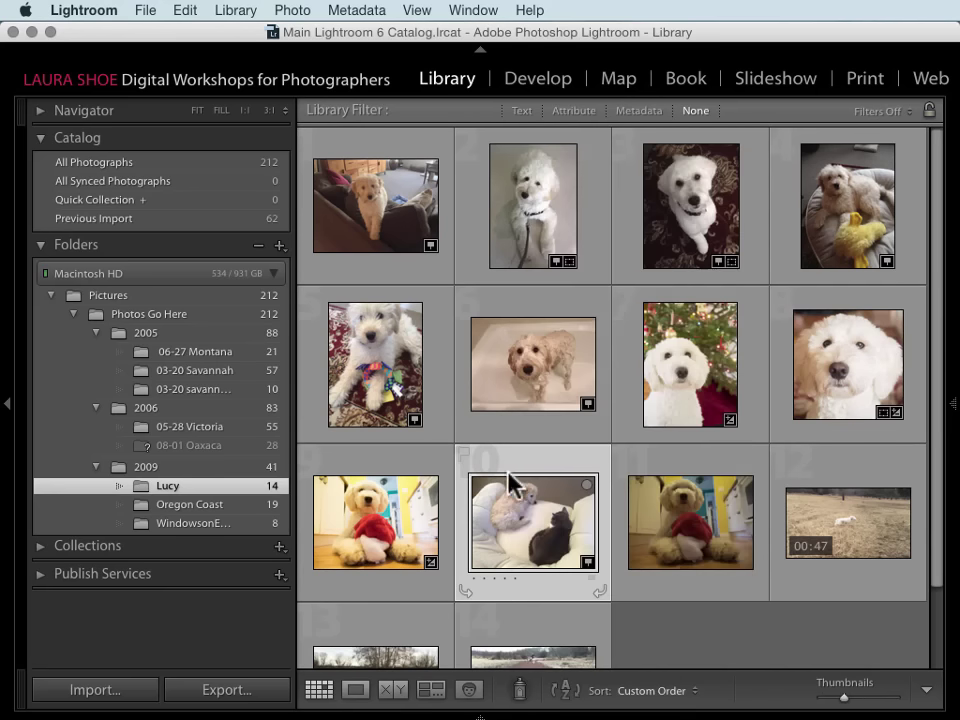
pyautogui.press('Delete')
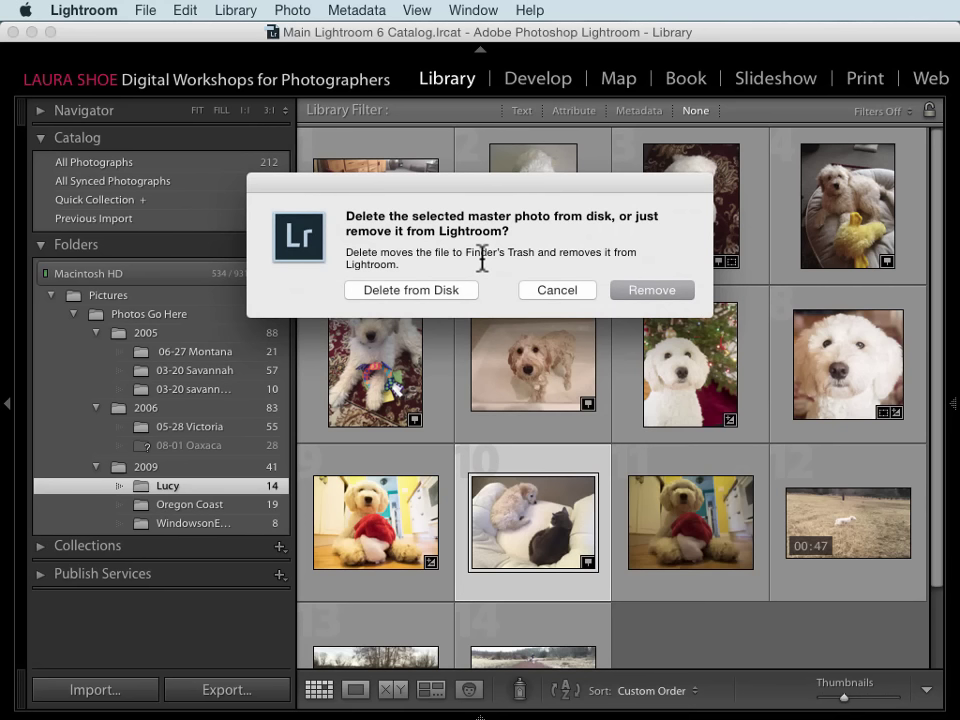
pyautogui.click(639, 284)
# Dismiss the removal prompt and drag photos 7–9 to the front of the Lucy grid
pyautogui.click(553, 292)
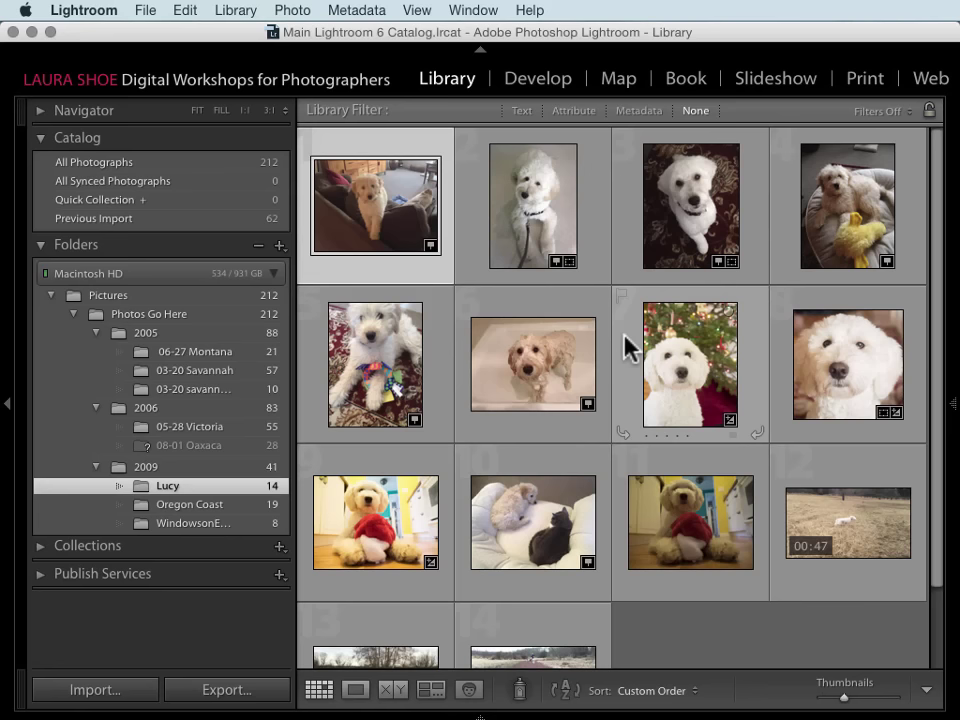
pyautogui.click(624, 340)
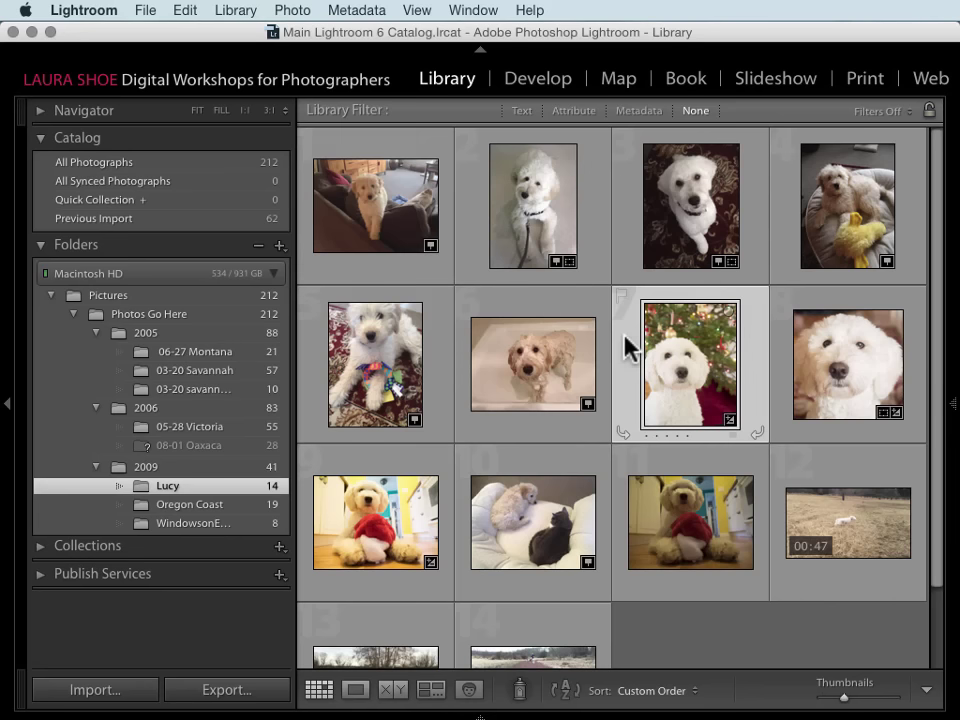
pyautogui.keyDown('shift'); pyautogui.click(370, 475); pyautogui.keyUp('shift')
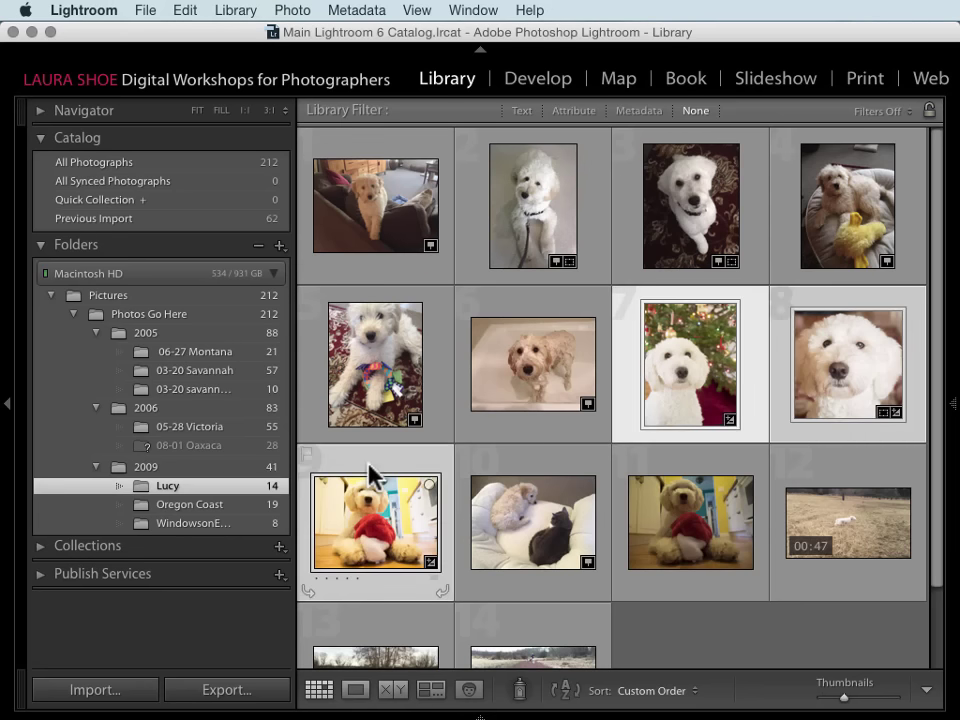
pyautogui.moveTo(700, 366); pyautogui.dragTo(328, 208)
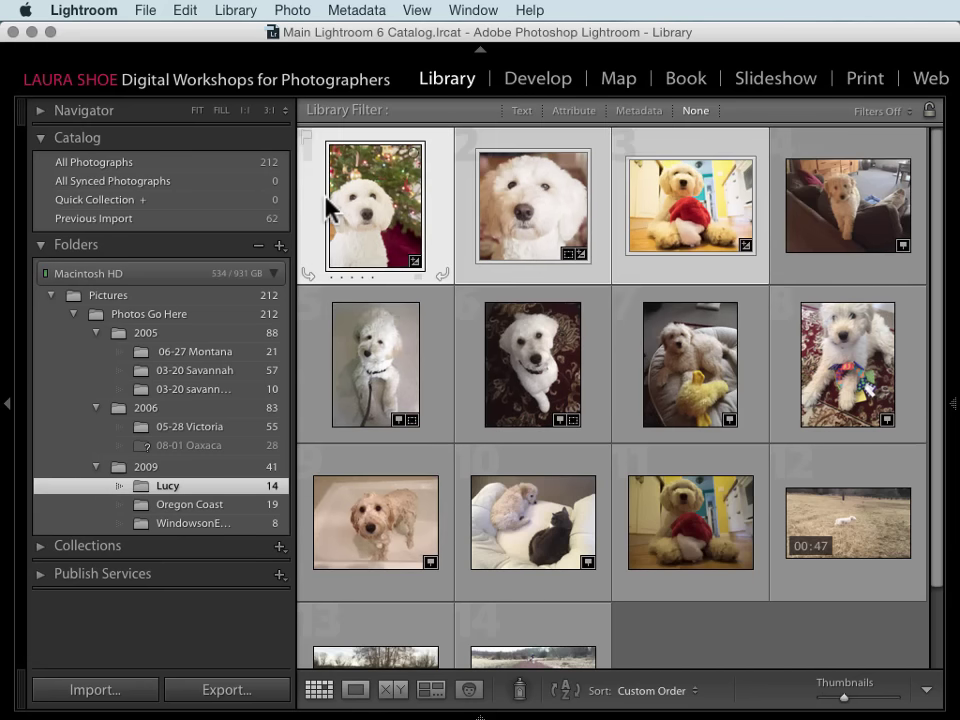
# Begin removing the three selected photos, then cancel so all 14 stay
pyautogui.click(519, 203)
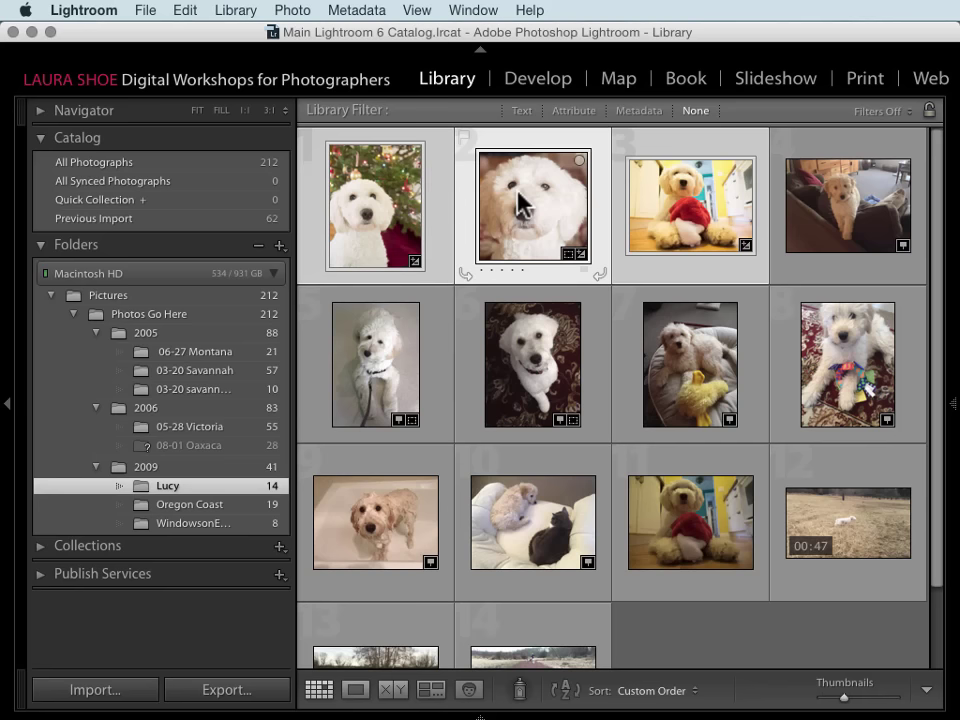
pyautogui.press('Delete')
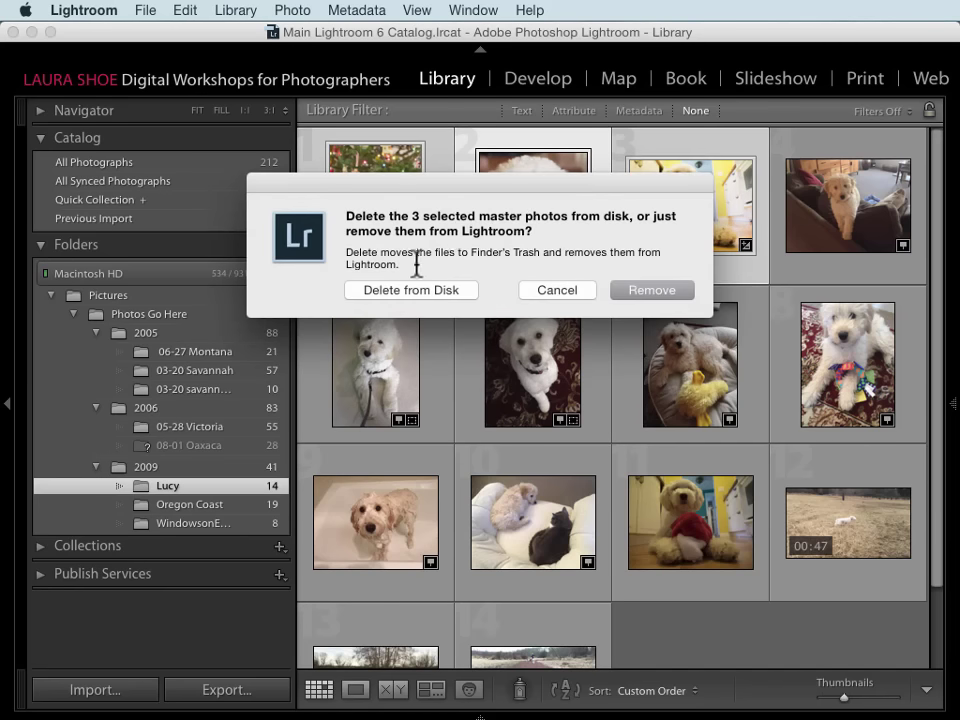
pyautogui.moveTo(518, 205); pyautogui.dragTo(514, 300)
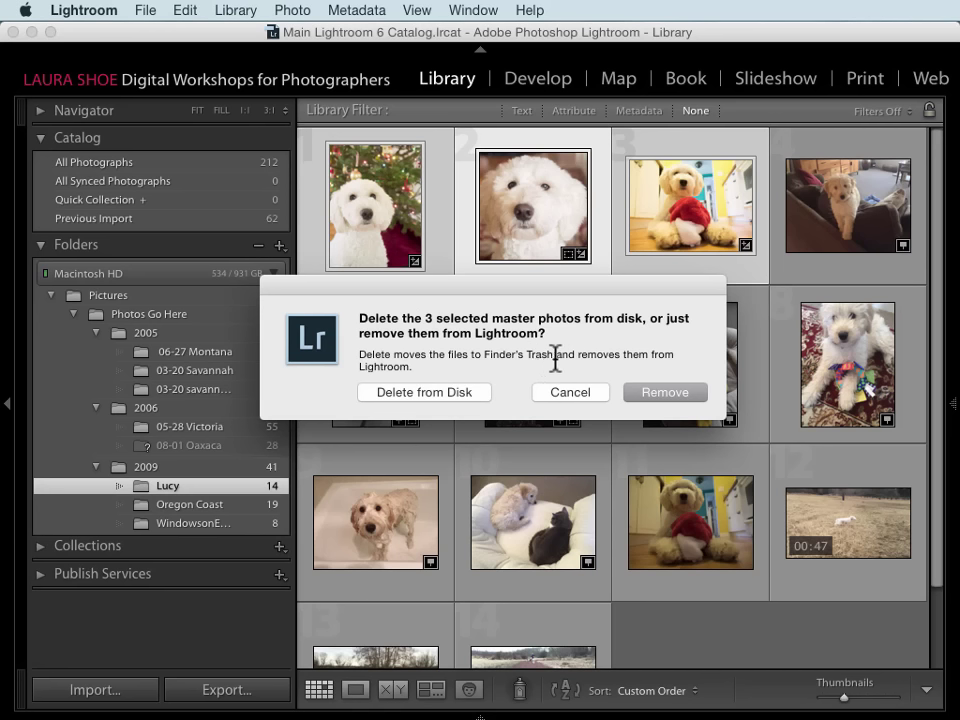
pyautogui.click(572, 395)
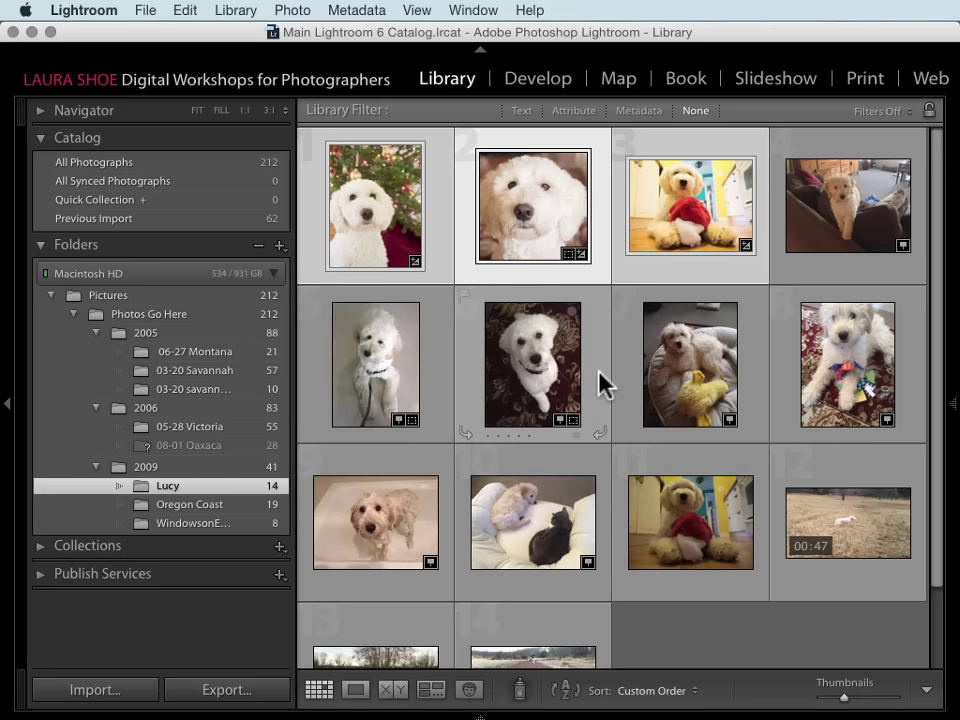
# Check the three reordered lead thumbnails, ending with only the Christmas-tree dog photo selected
pyautogui.click(601, 210)
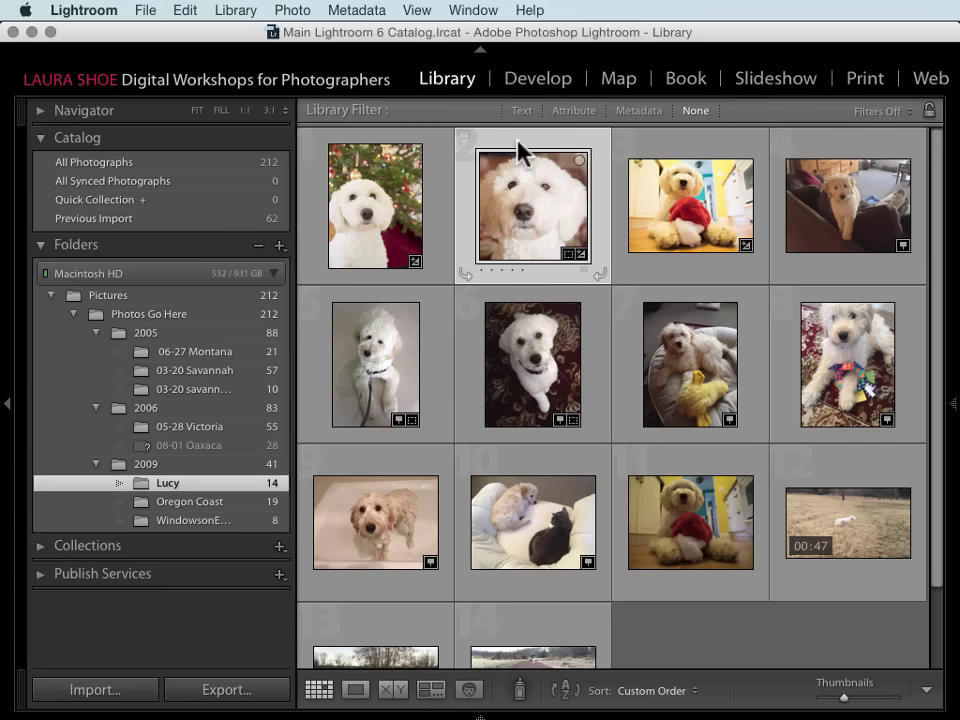
pyautogui.click(438, 168)
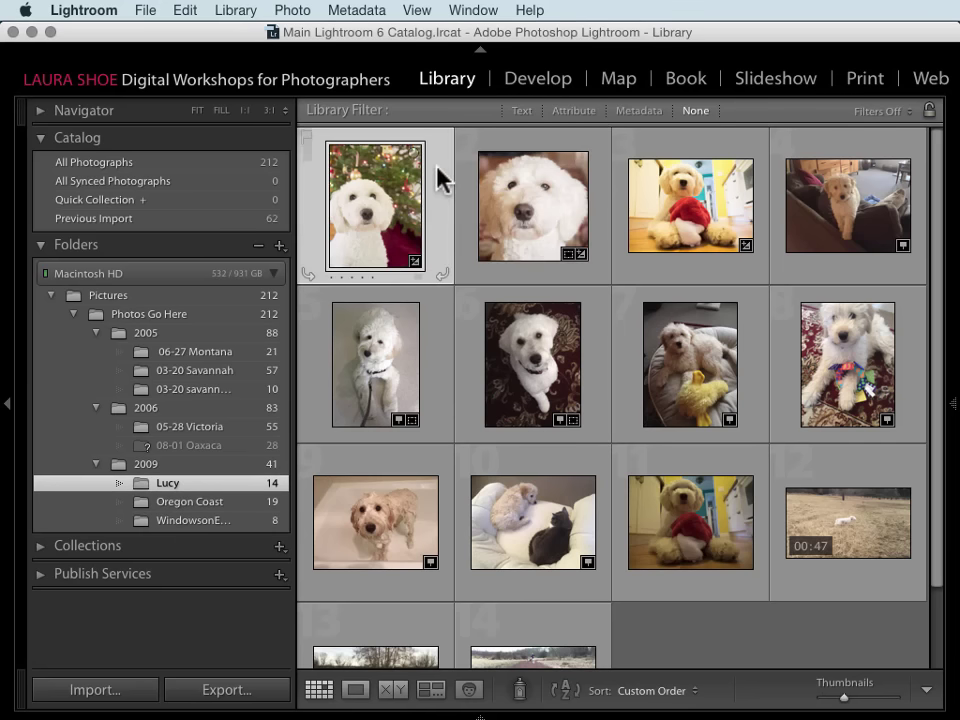
pyautogui.keyDown('shift'); pyautogui.click(670, 155); pyautogui.keyUp('shift')
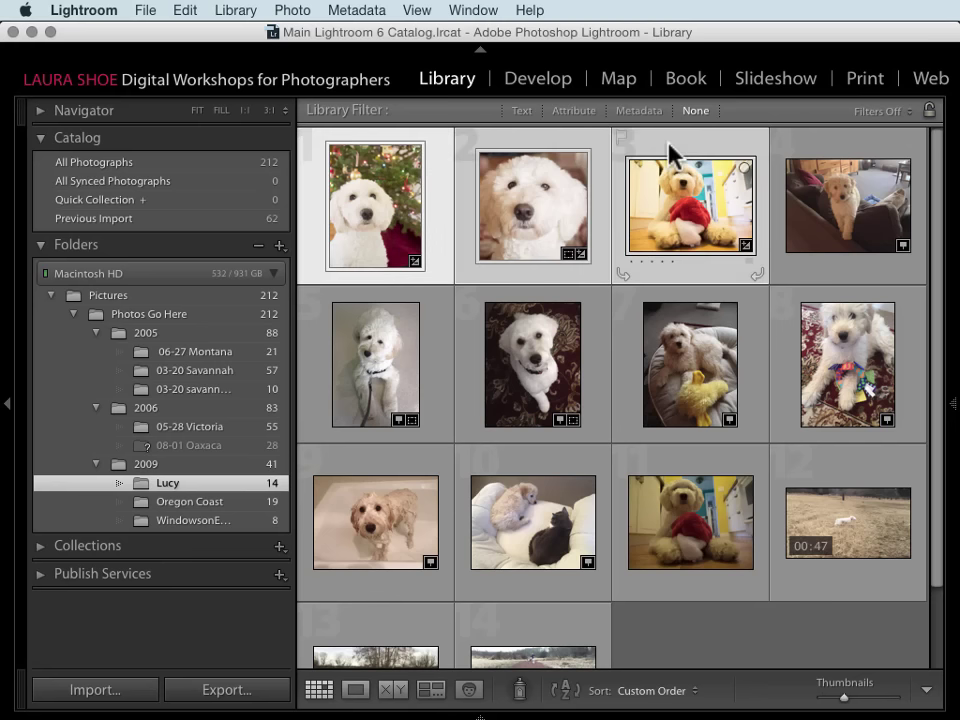
pyautogui.click(521, 212)
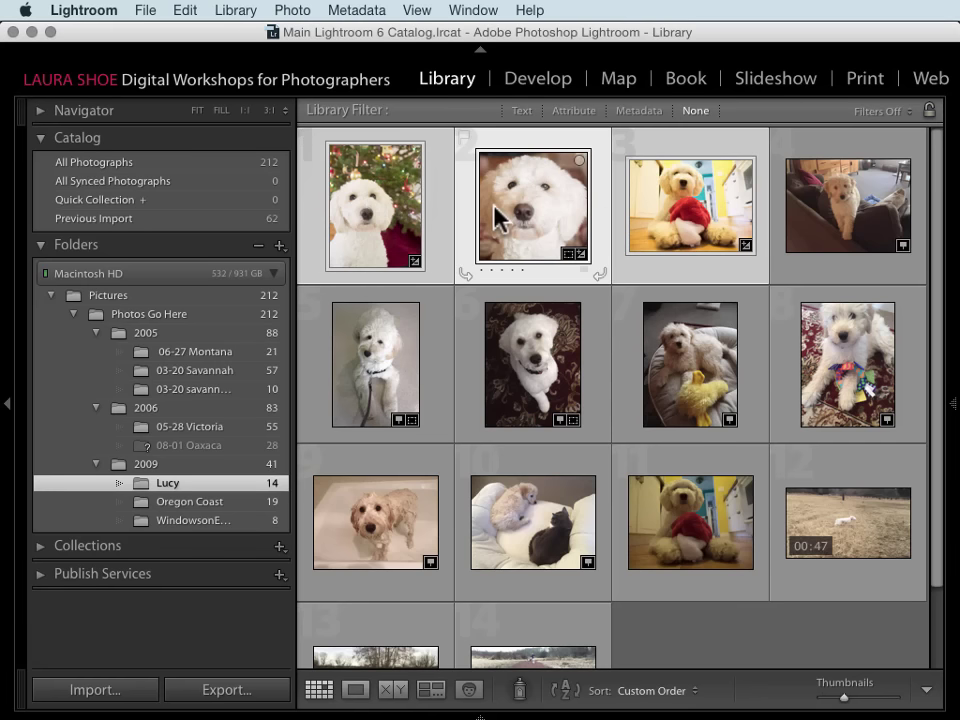
pyautogui.click(378, 198)
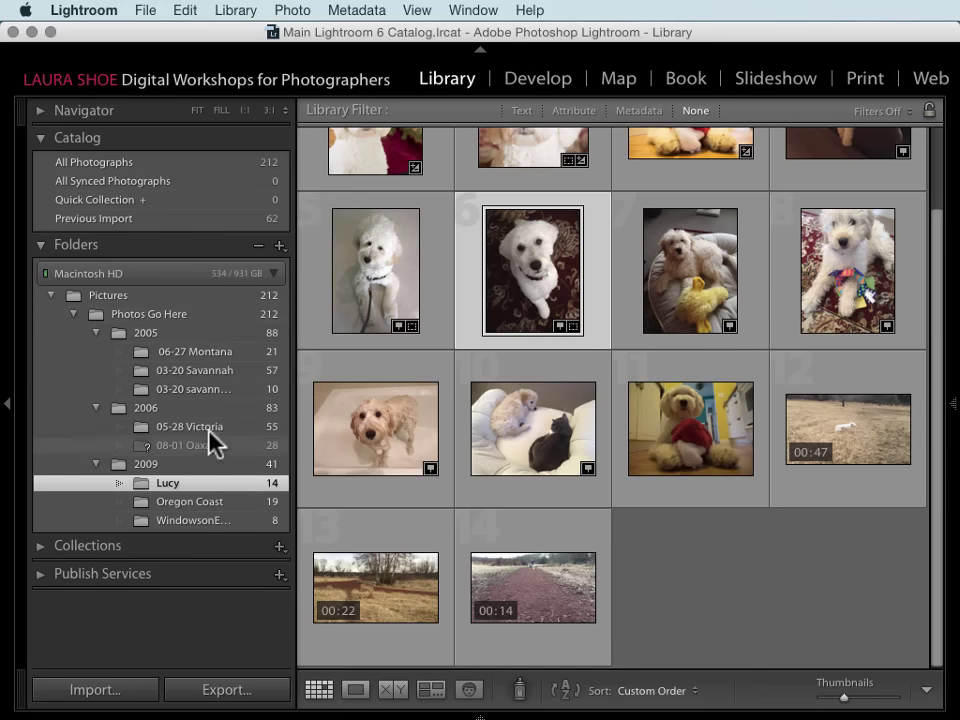
# Synchronize the Photos Go Here folder with 'Remove missing photos from catalog' unchecked
pyautogui.rightClick(177, 325)
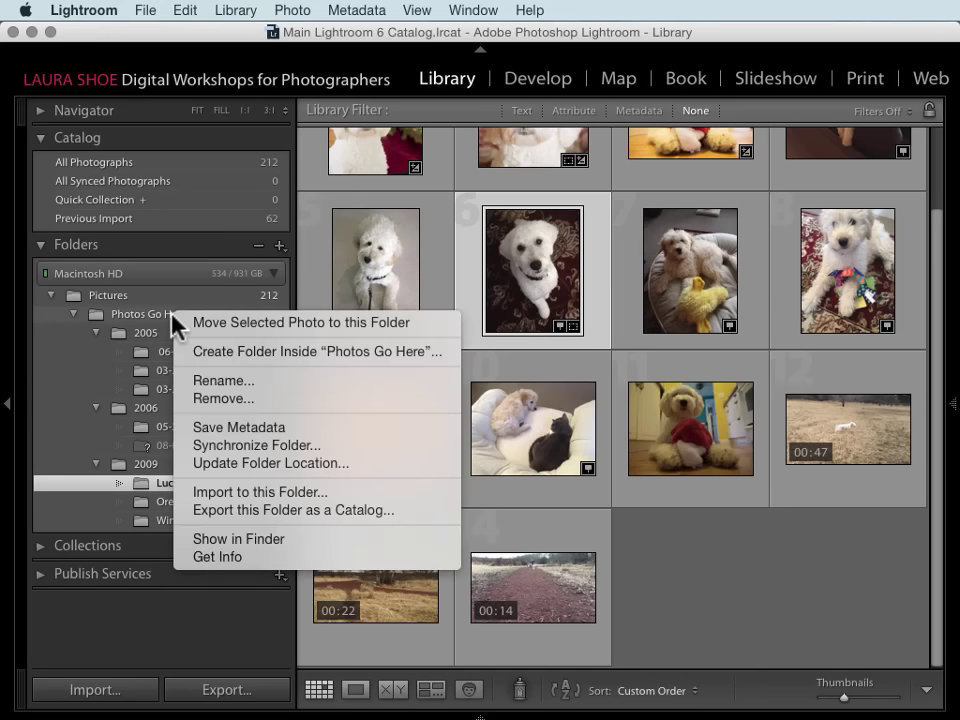
pyautogui.click(250, 446)
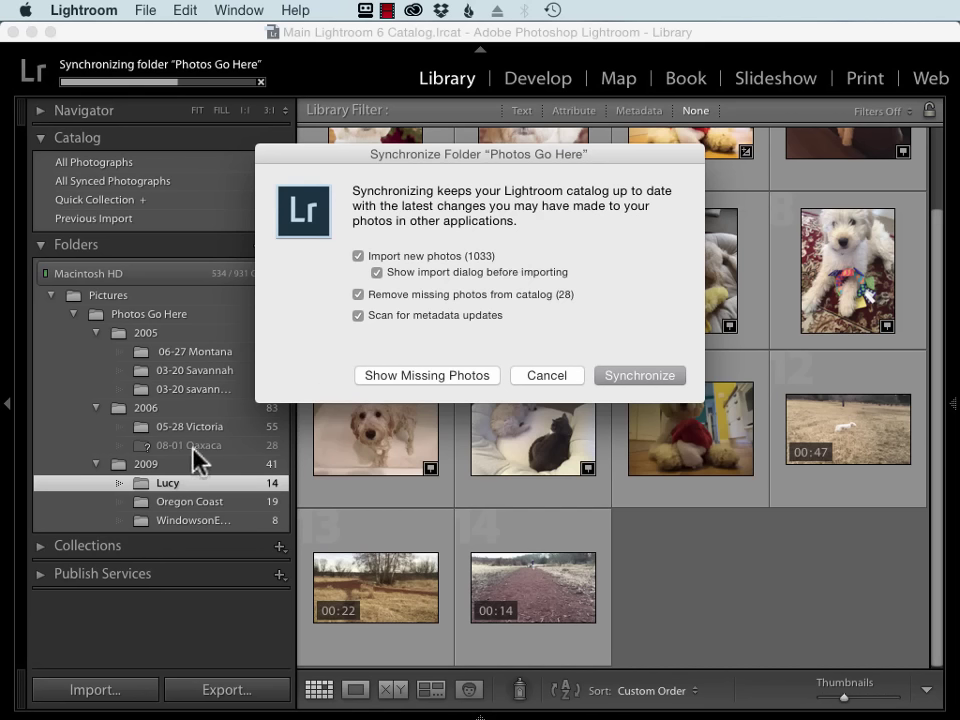
pyautogui.click(361, 296)
# Run the sync, inspect File Handling for the 972 new photos, then cancel the import
pyautogui.click(634, 376)
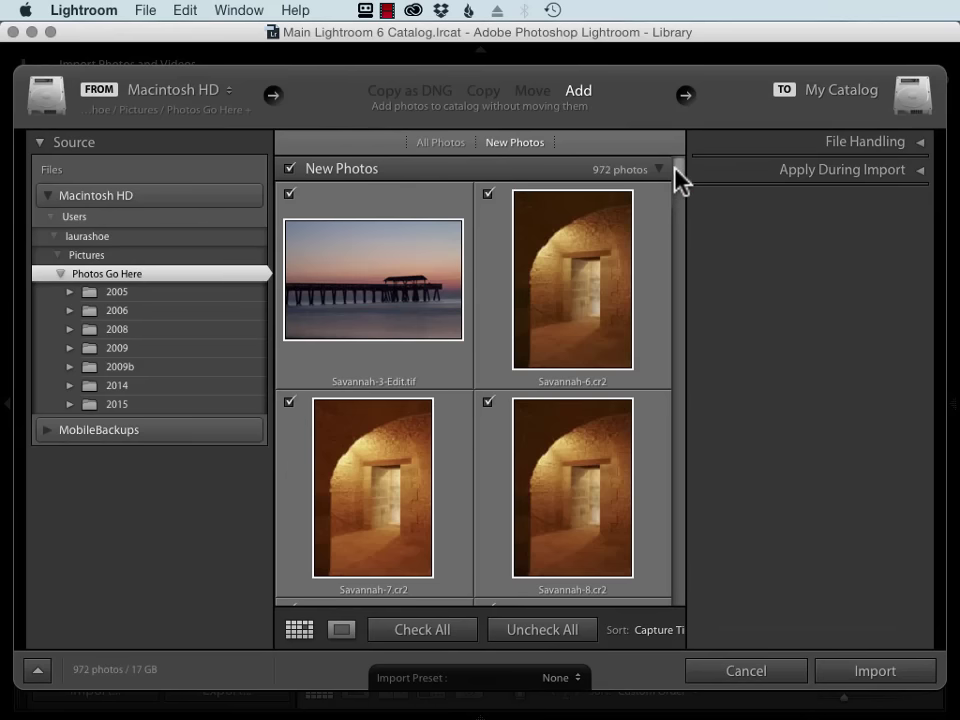
pyautogui.moveTo(676, 179); pyautogui.dragTo(682, 154)
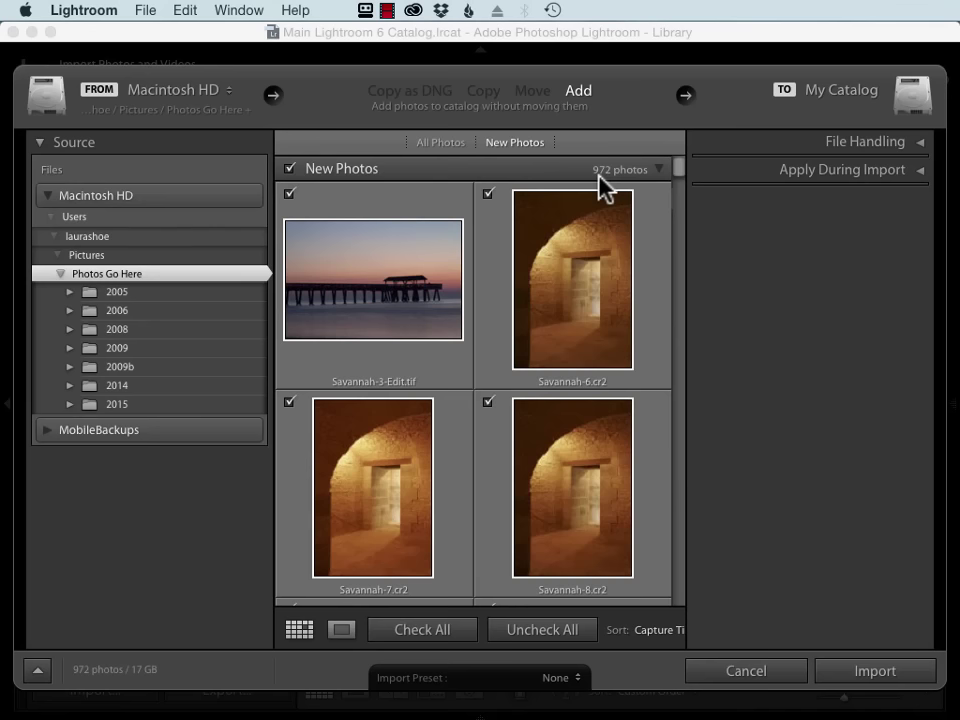
pyautogui.click(900, 147)
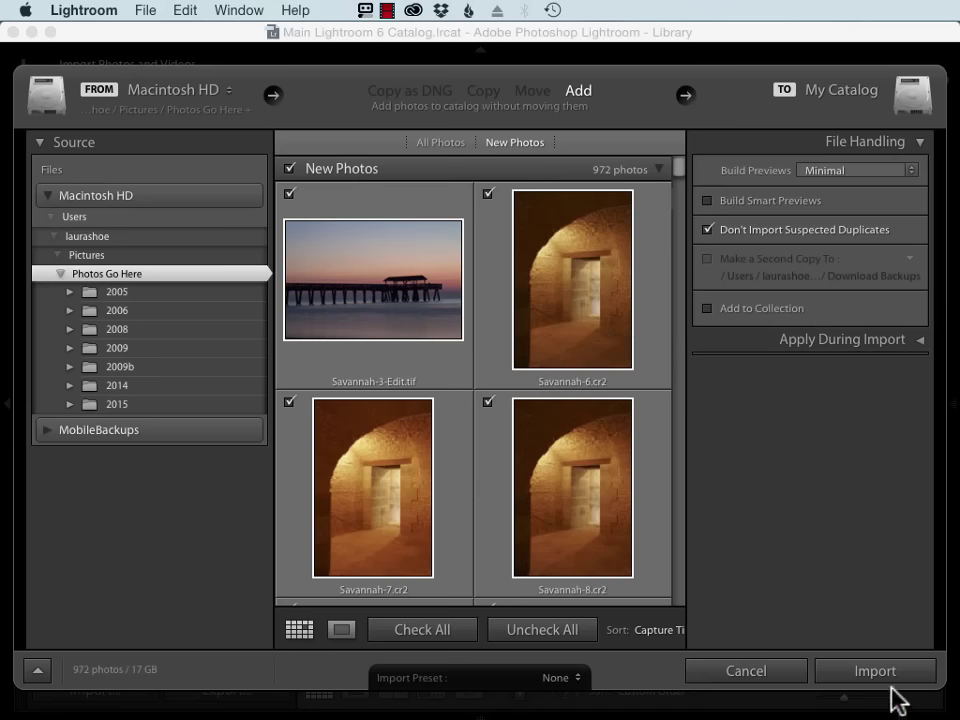
pyautogui.click(740, 671)
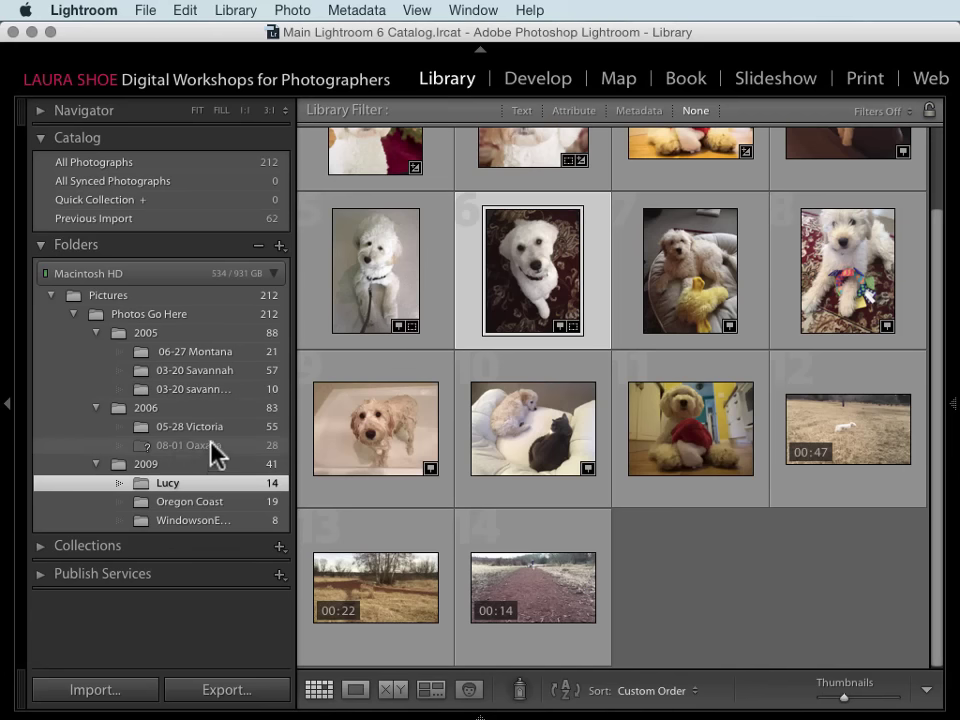
pyautogui.moveTo(185, 446)
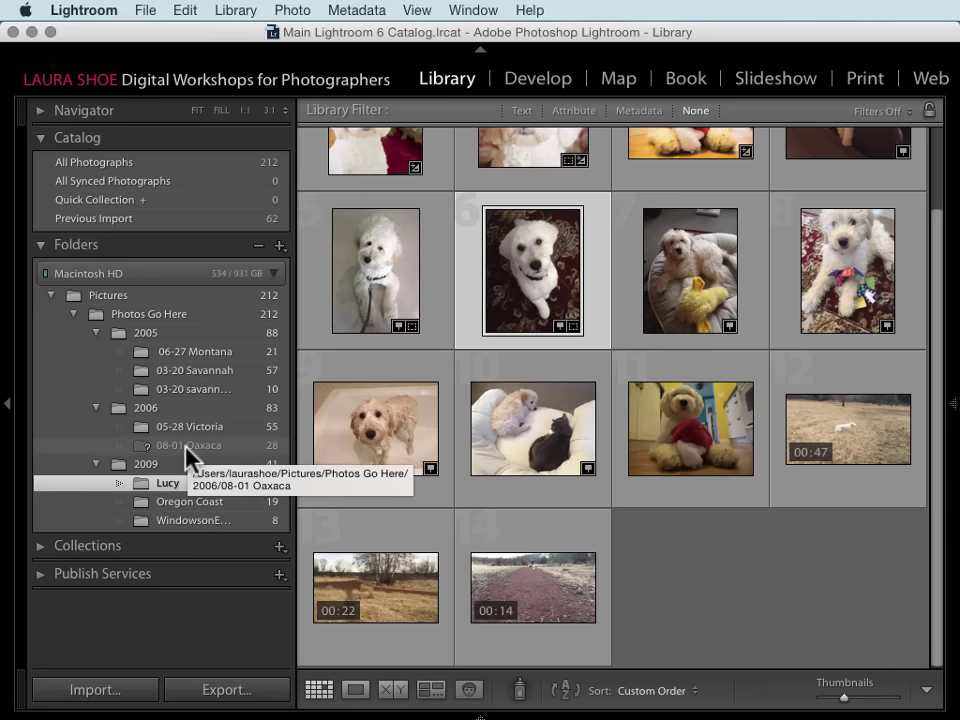